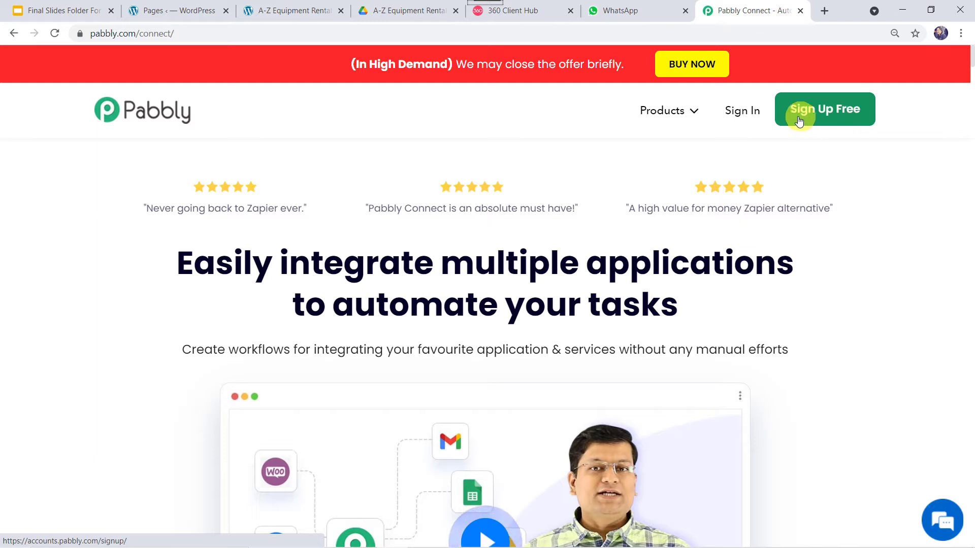
- Sign in to the Pabbly account and open Pabbly Connect from the apps list
{"action": "left_click", "coordinate": [750, 113]}
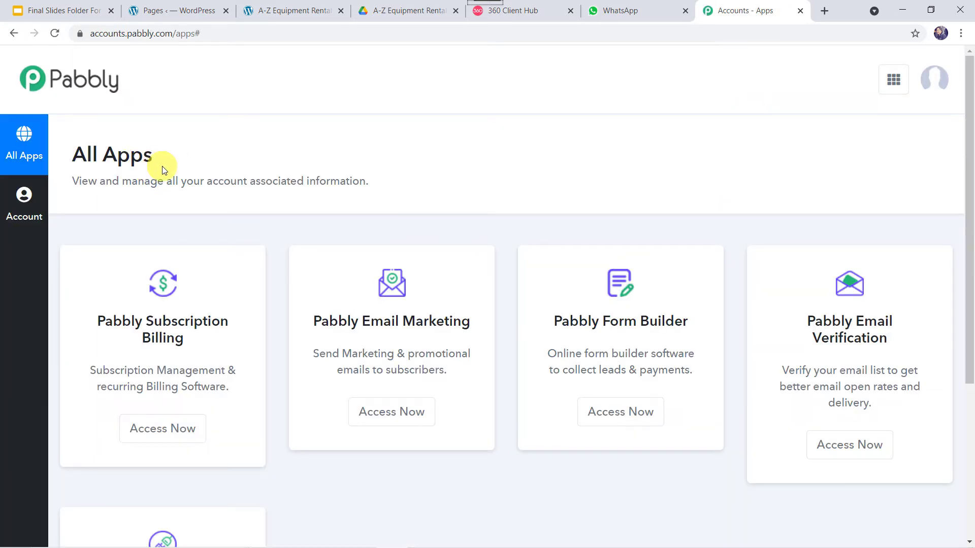
{"action": "scroll", "coordinate": [156, 169], "scroll_direction": "down", "scroll_amount": 5}
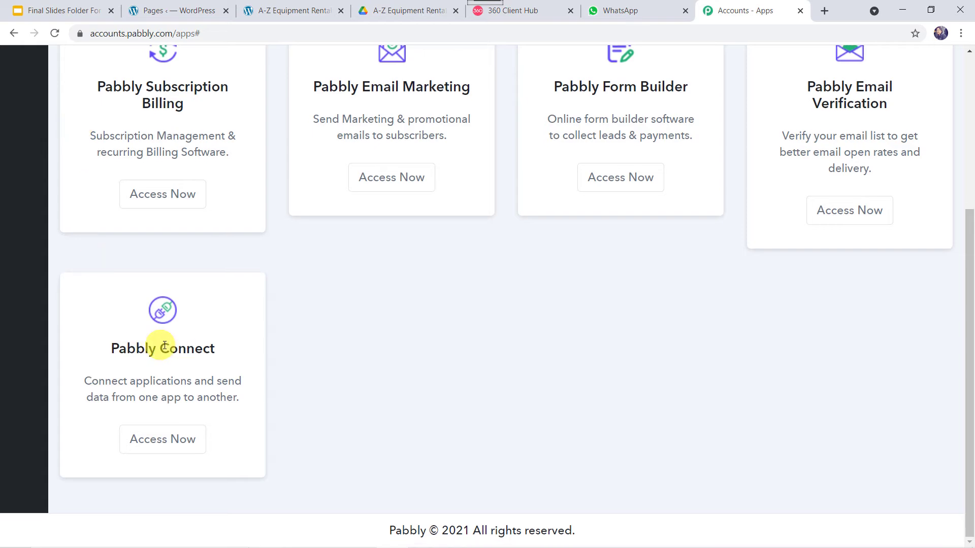
{"action": "left_click", "coordinate": [163, 445]}
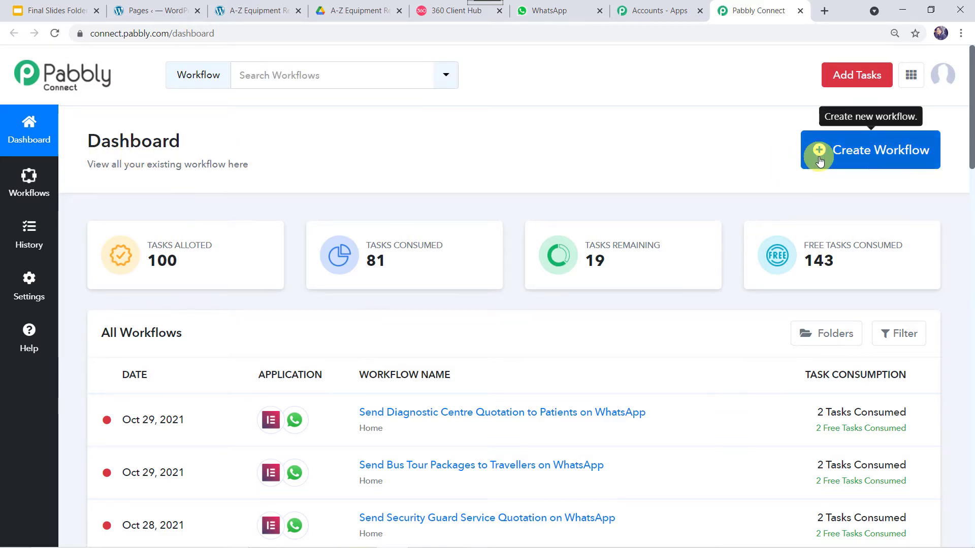
- Create a workflow named 'Send Building Equipment Rental Services Quotation to Client on WhatsApp'
{"action": "left_click", "coordinate": [868, 156]}
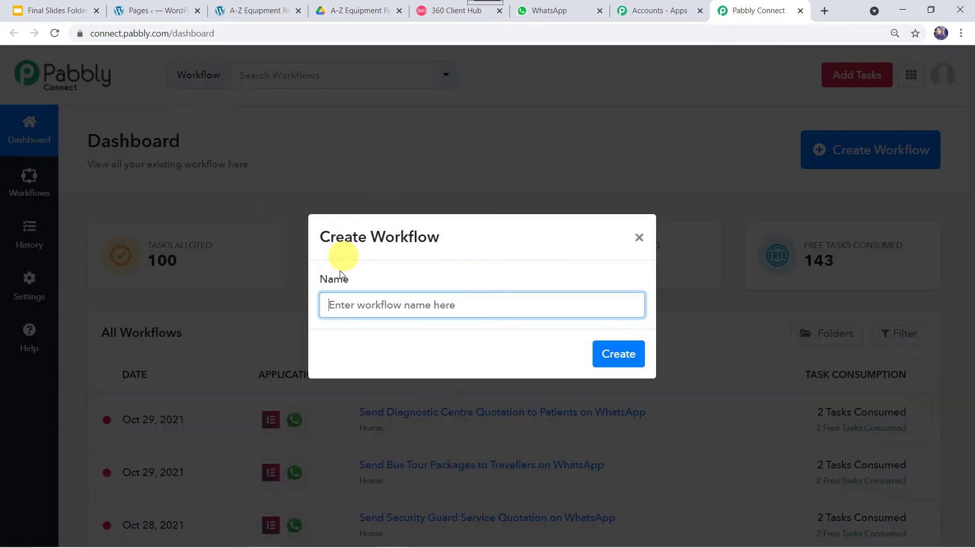
{"action": "key", "text": "ctrl+v"}
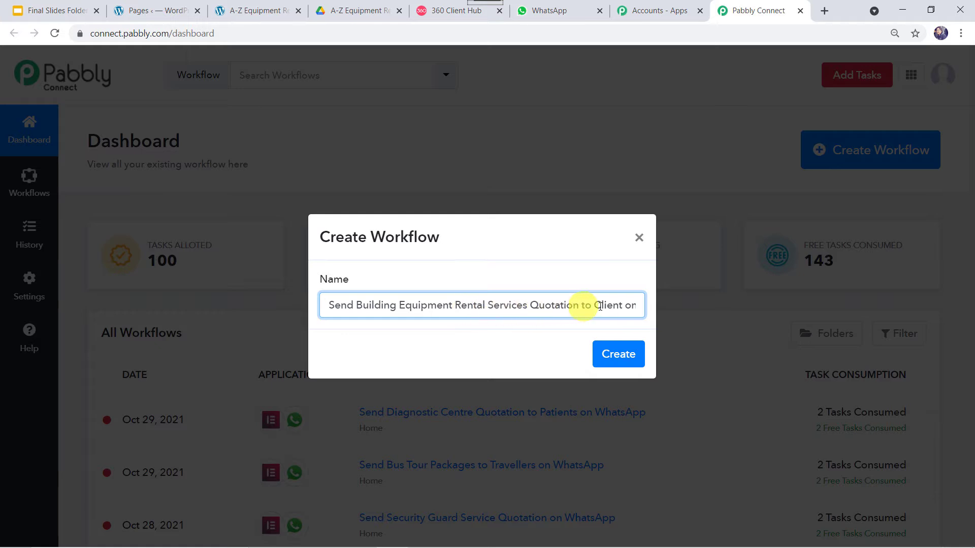
{"action": "type", "text": "WhatsApp"}
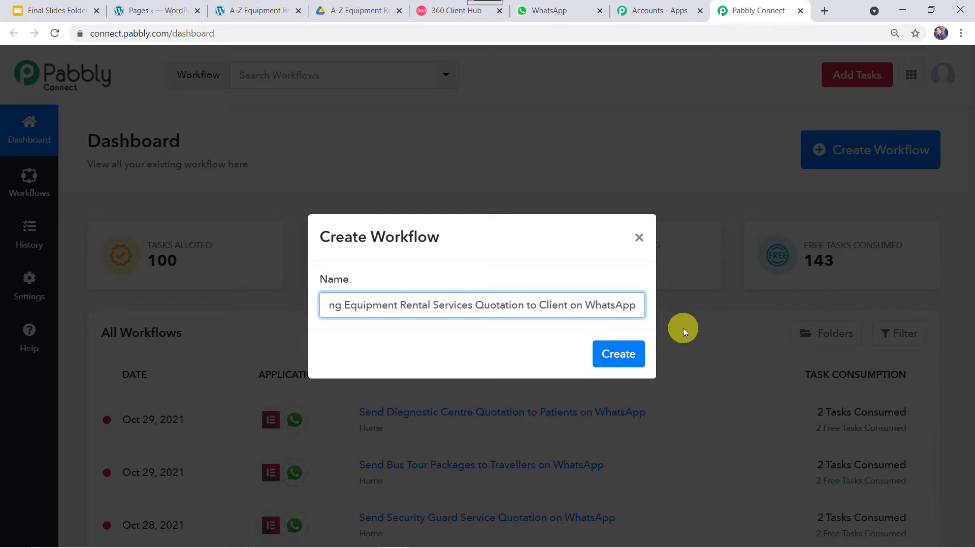
{"action": "left_click", "coordinate": [614, 355]}
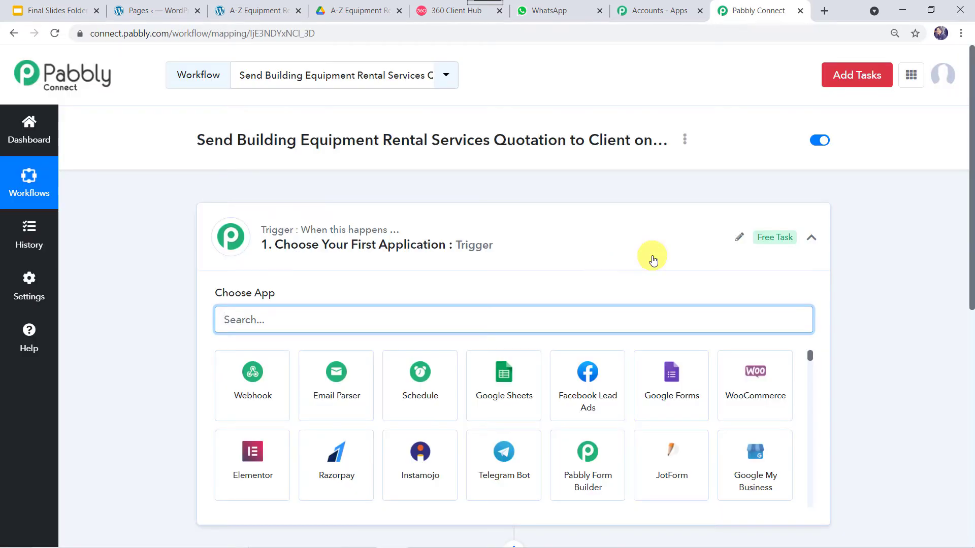
{"action": "left_click", "coordinate": [651, 239]}
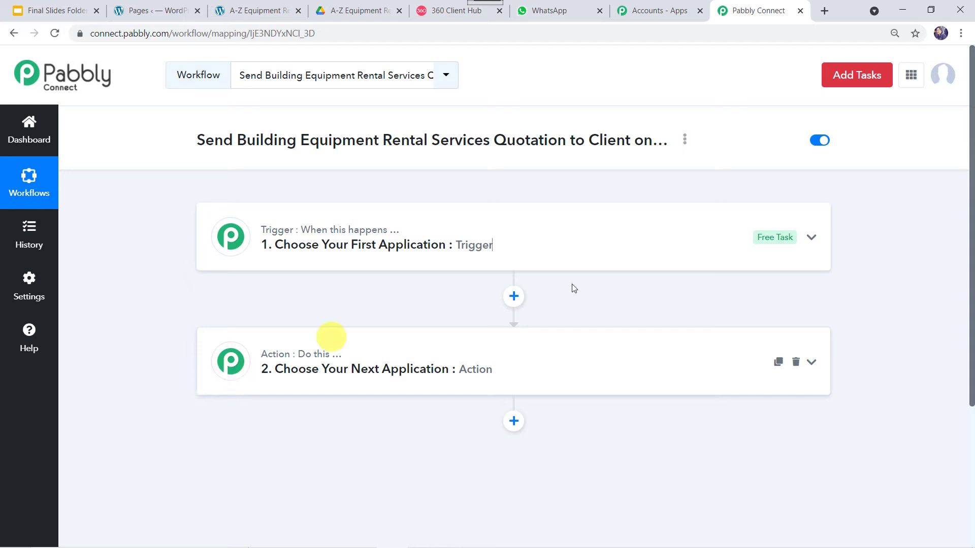
- Set the trigger to Elementor with the New Form Submission event
{"action": "left_click", "coordinate": [538, 239]}
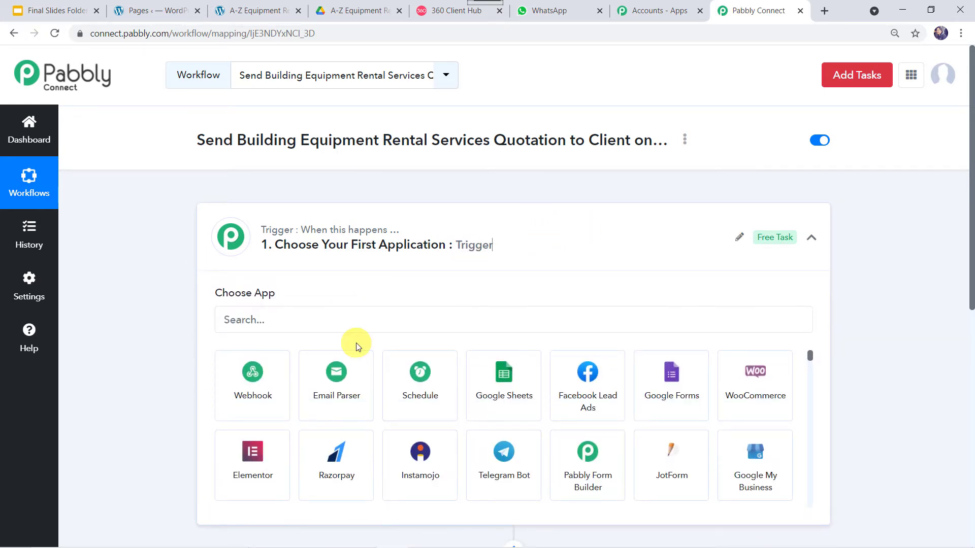
{"action": "left_click", "coordinate": [340, 315]}
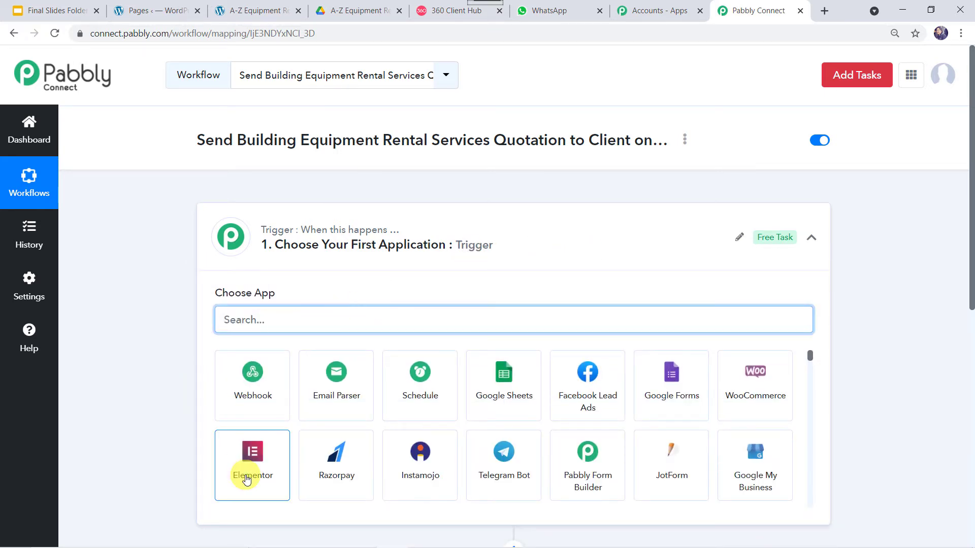
{"action": "left_click", "coordinate": [245, 473]}
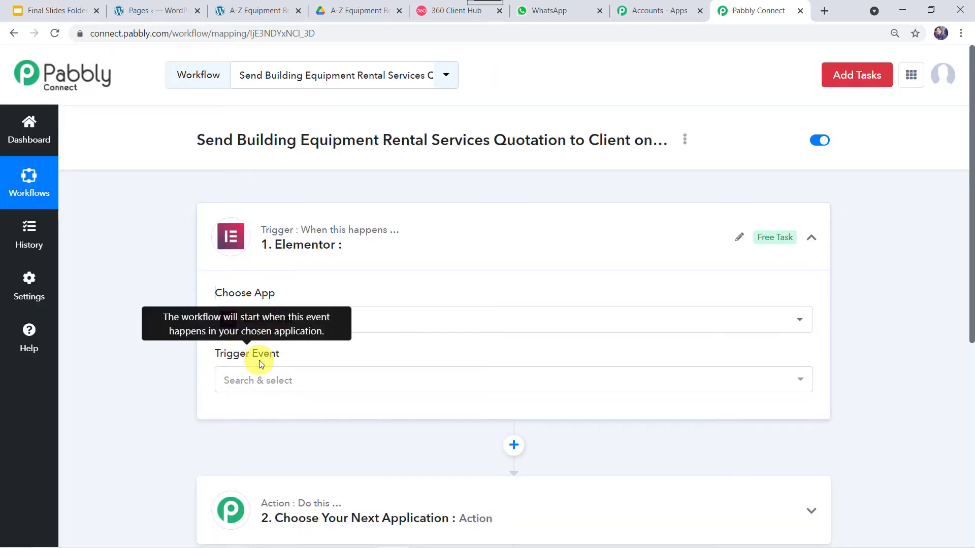
{"action": "left_click", "coordinate": [252, 382]}
{"action": "left_click", "coordinate": [279, 442]}
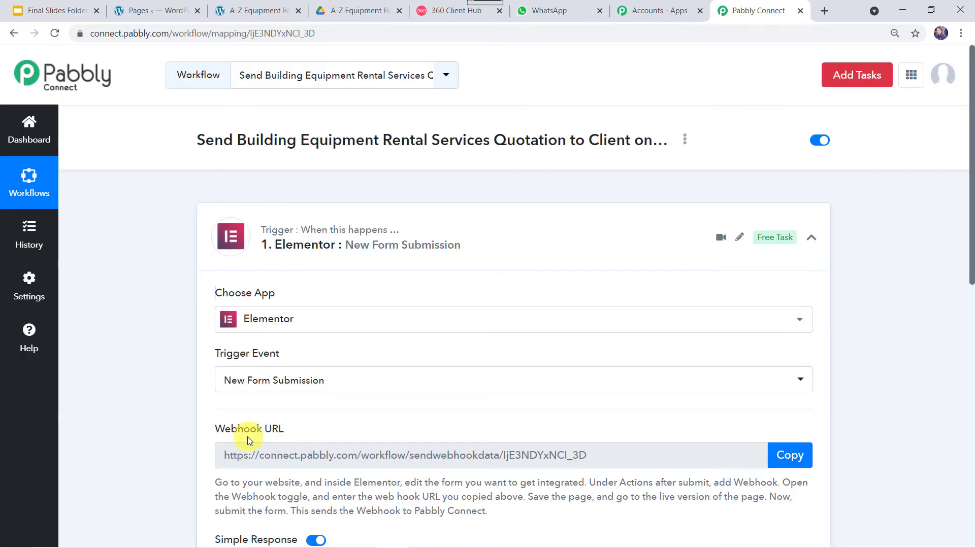
- Copy the trigger's webhook URL and go to the WordPress Pages list
{"action": "scroll", "coordinate": [279, 467], "scroll_direction": "down", "scroll_amount": 3}
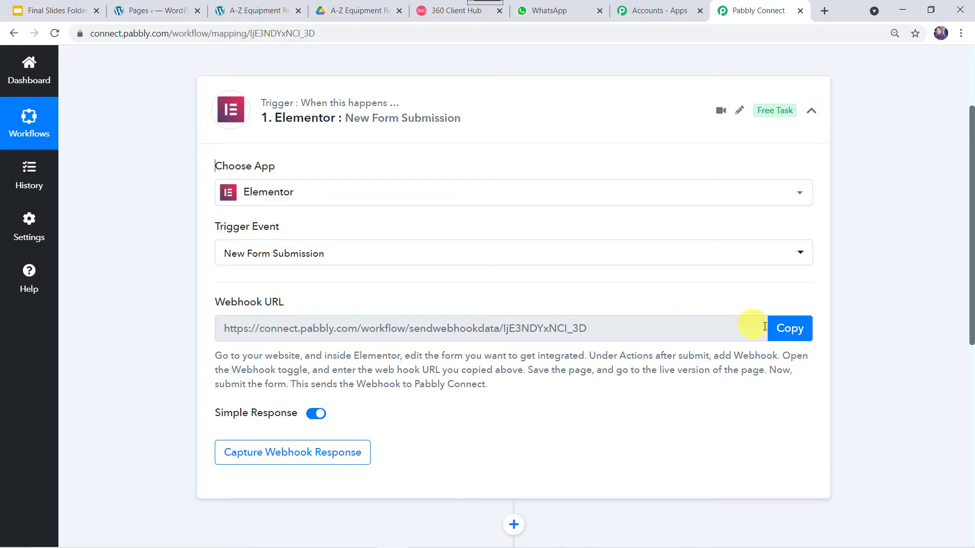
{"action": "left_click", "coordinate": [794, 331]}
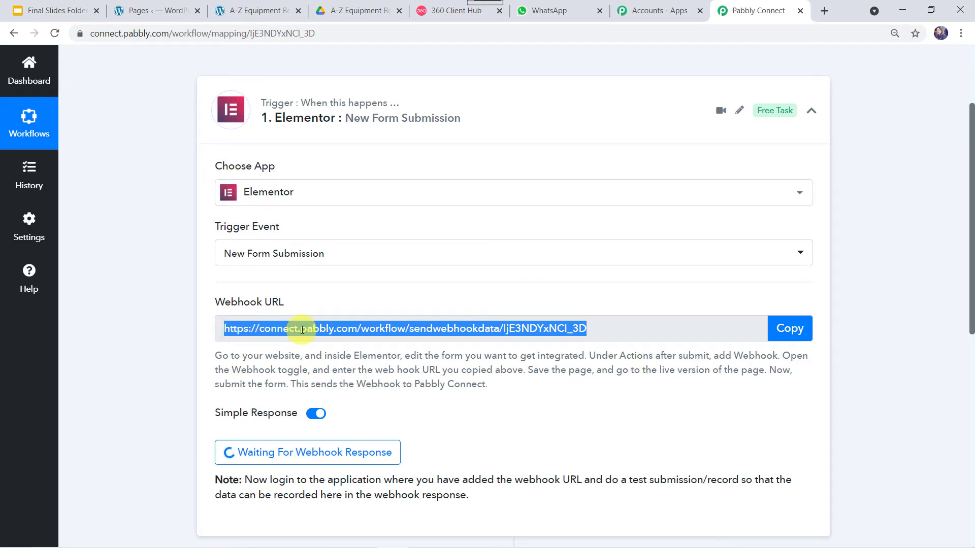
{"action": "left_click", "coordinate": [142, 15]}
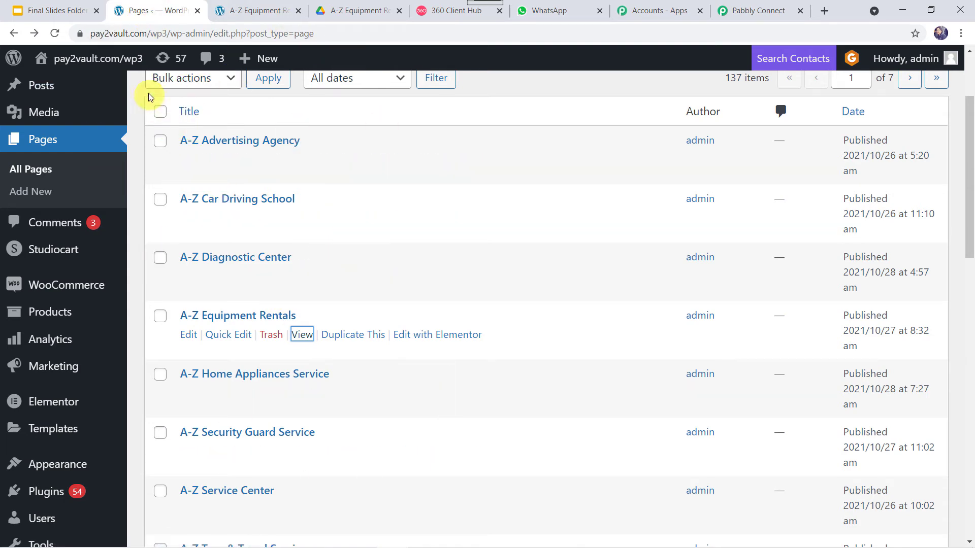
- Open the A-Z Equipment Rentals page in Elementor and select the quotation form
{"action": "mouse_move", "coordinate": [141, 72]}
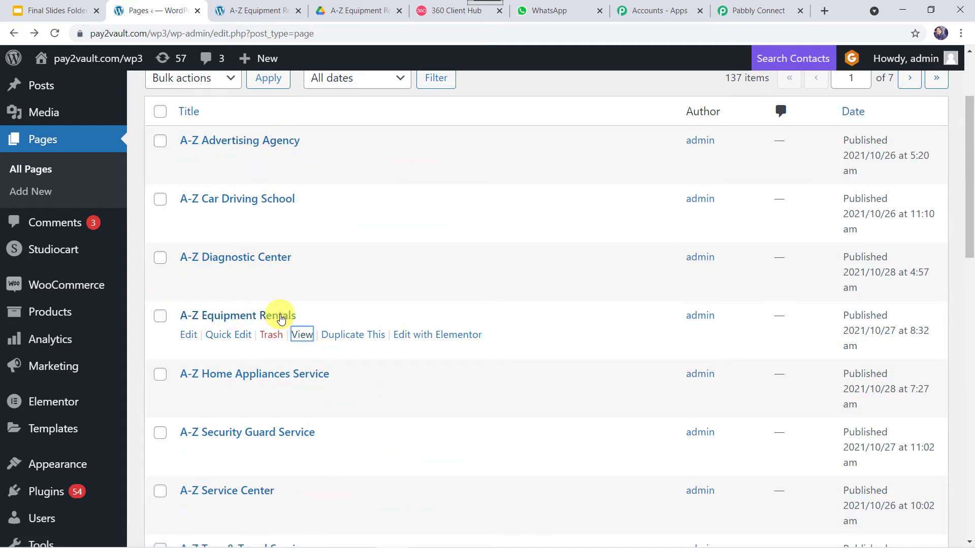
{"action": "left_click", "coordinate": [443, 339]}
{"action": "scroll", "coordinate": [475, 398], "scroll_direction": "down", "scroll_amount": 7}
{"action": "scroll", "coordinate": [474, 398], "scroll_direction": "down", "scroll_amount": 10}
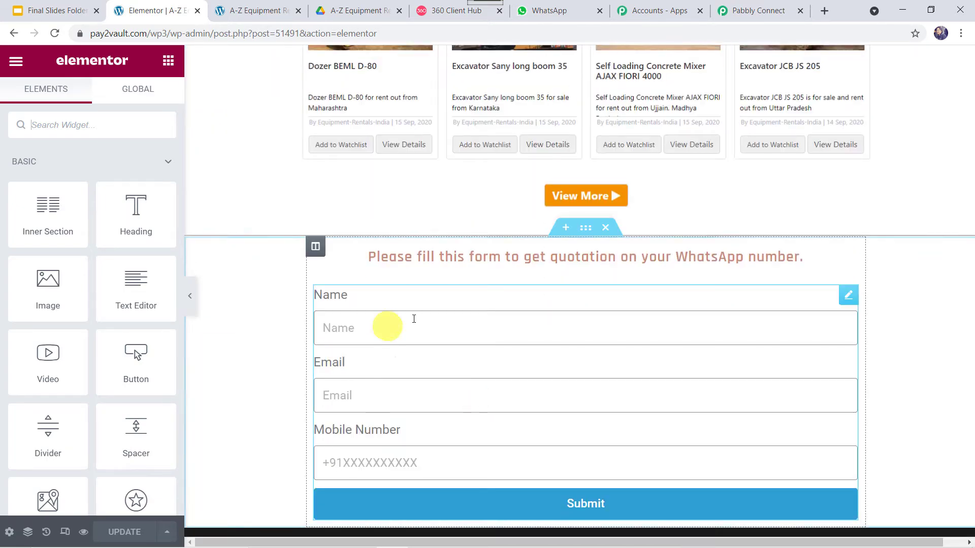
{"action": "left_click", "coordinate": [391, 327]}
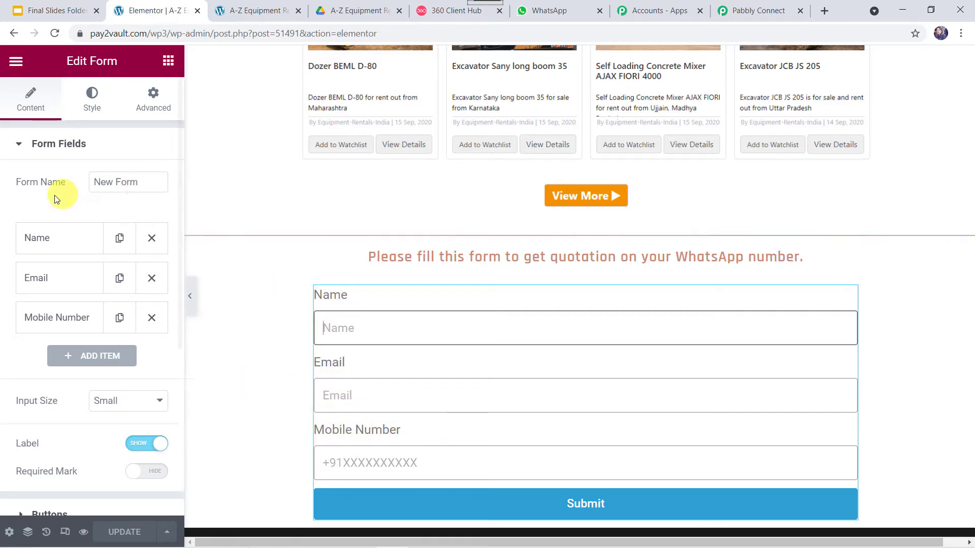
- Add Webhook to the form's Actions After Submit and open its settings
{"action": "left_click", "coordinate": [88, 147]}
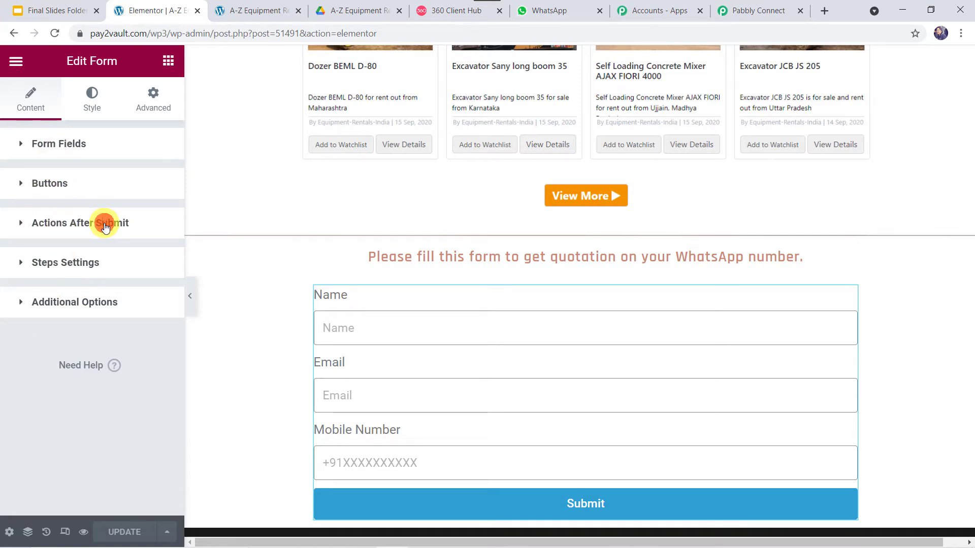
{"action": "left_click", "coordinate": [105, 226]}
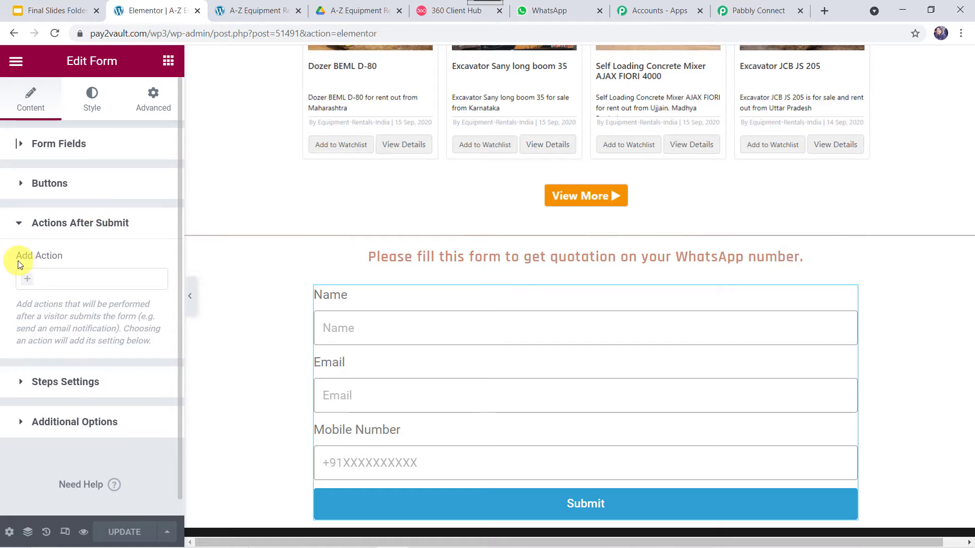
{"action": "left_click", "coordinate": [28, 281]}
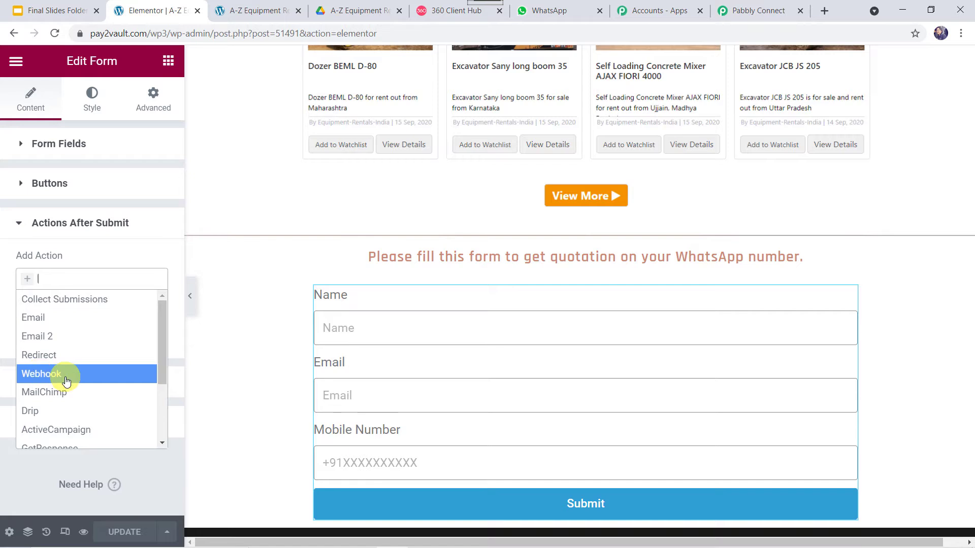
{"action": "left_click", "coordinate": [66, 382]}
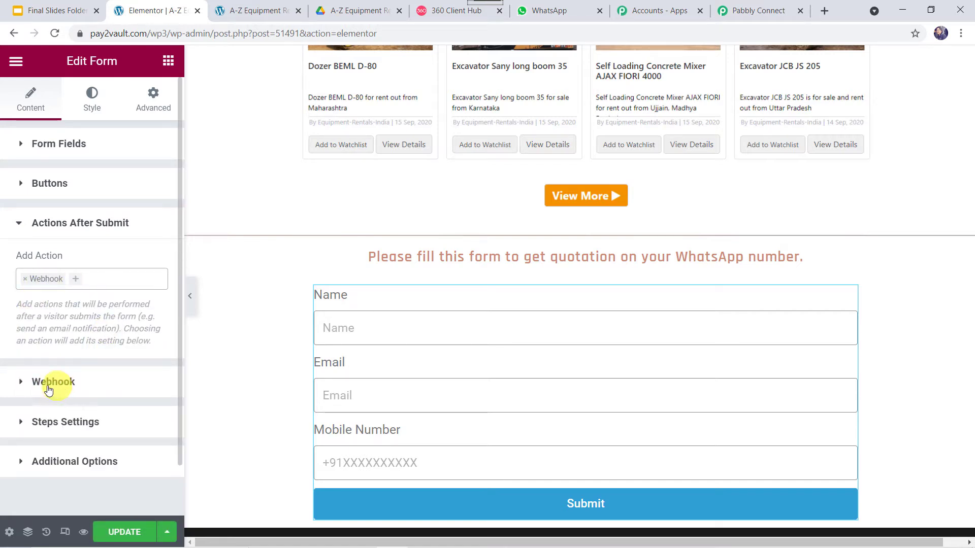
{"action": "left_click", "coordinate": [73, 385]}
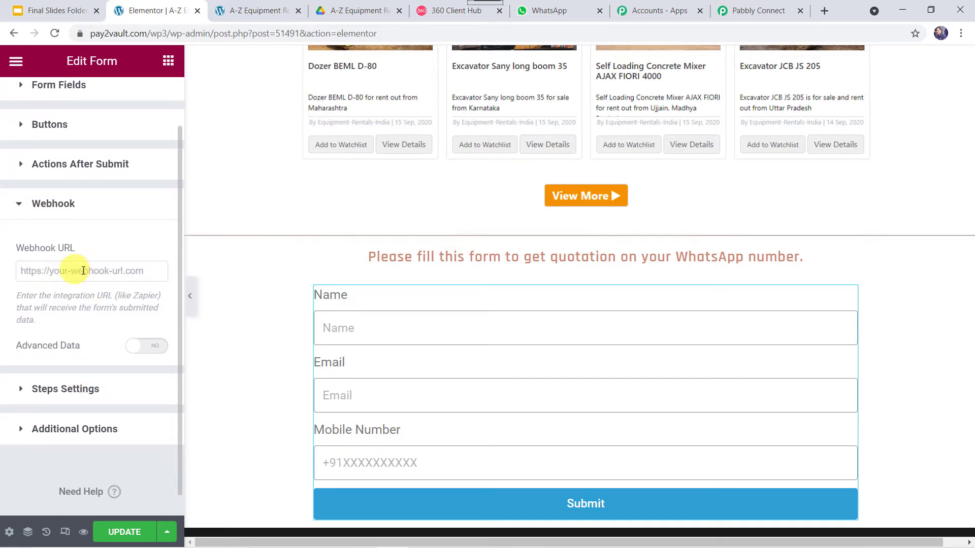
- Paste the Pabbly webhook URL into Webhook URL and update the page
{"action": "left_click", "coordinate": [81, 272]}
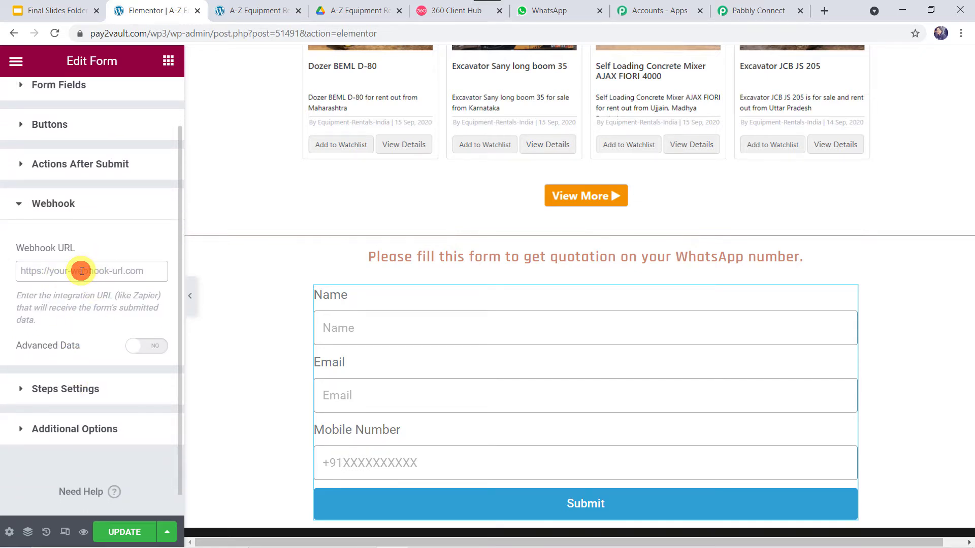
{"action": "right_click", "coordinate": [82, 271]}
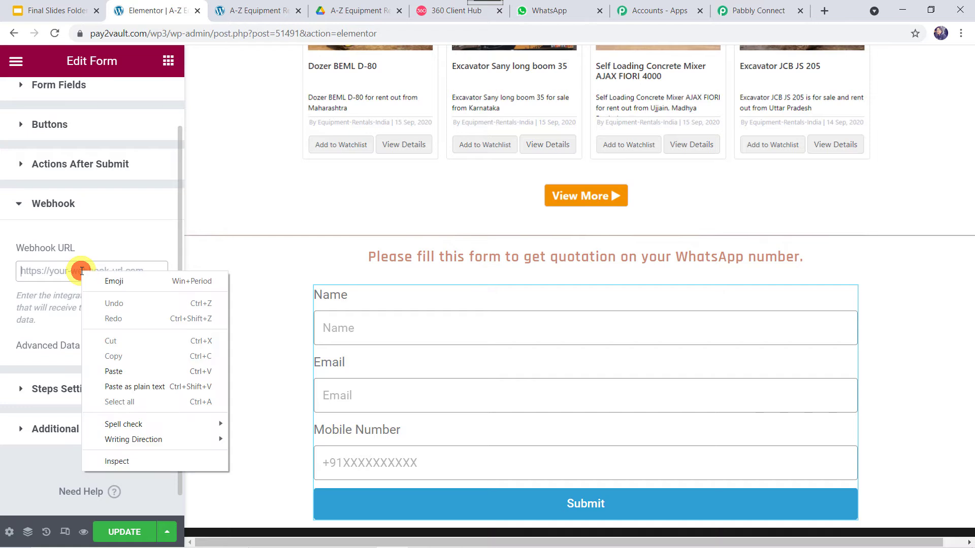
{"action": "left_click", "coordinate": [113, 372]}
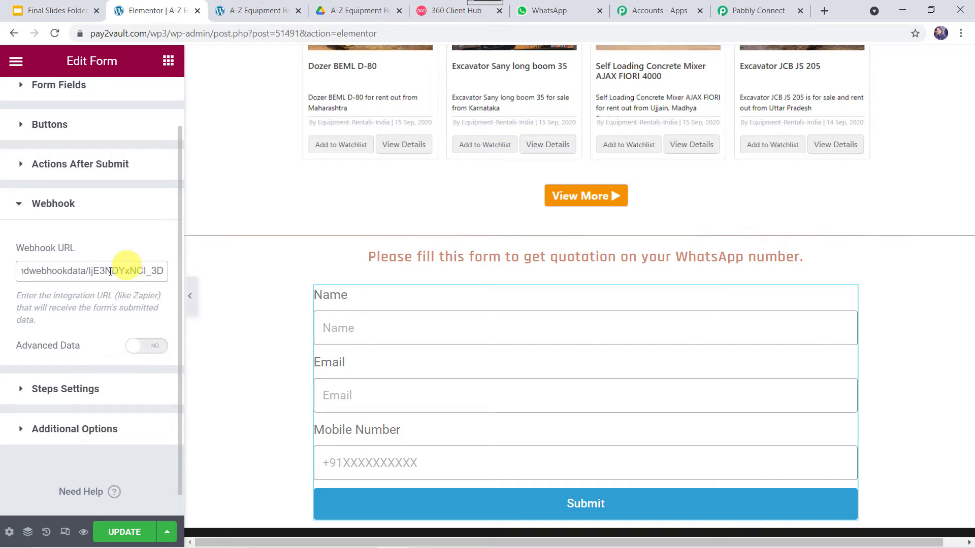
{"action": "left_click", "coordinate": [133, 534]}
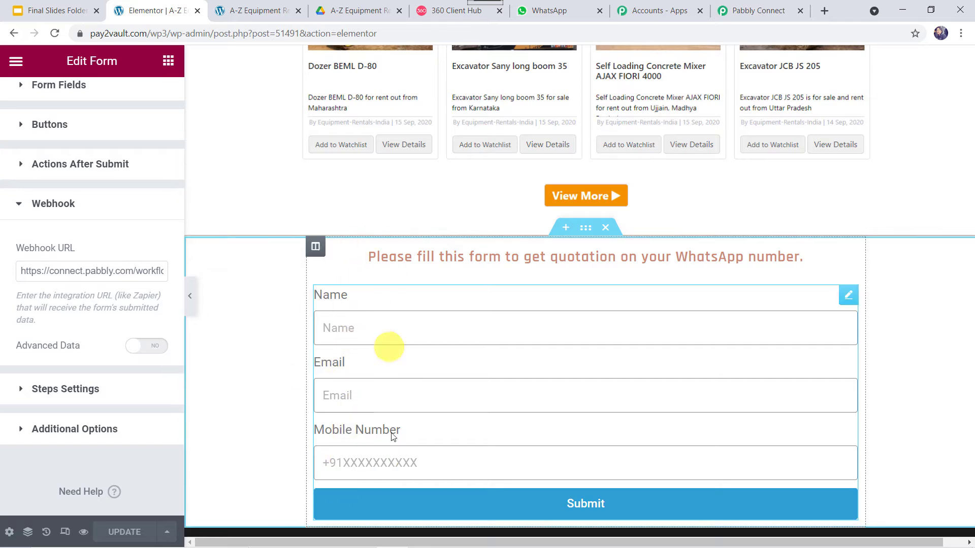
{"action": "left_click", "coordinate": [257, 10]}
- Submit a test quotation on the live page with a name, email address and mobile number
{"action": "scroll", "coordinate": [315, 274], "scroll_direction": "down", "scroll_amount": 10}
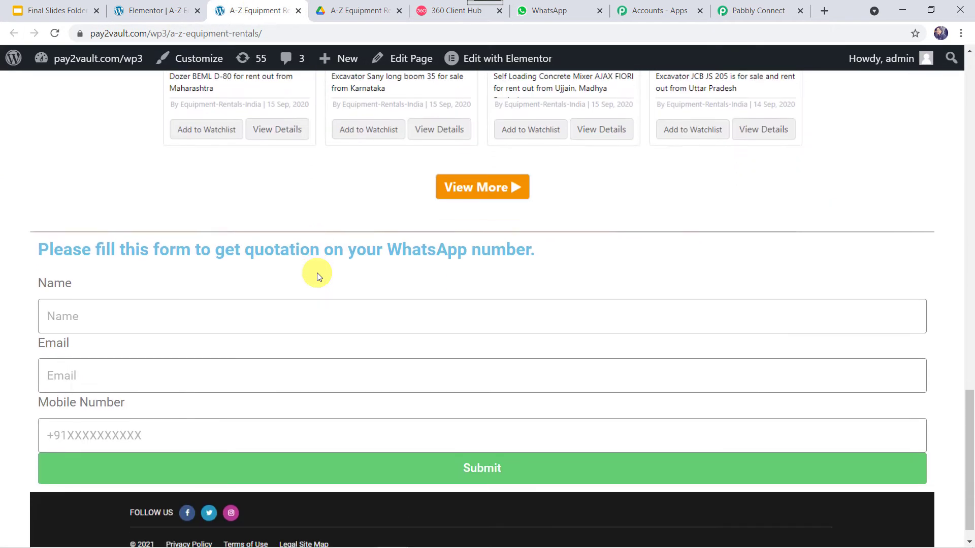
{"action": "left_click", "coordinate": [269, 288]}
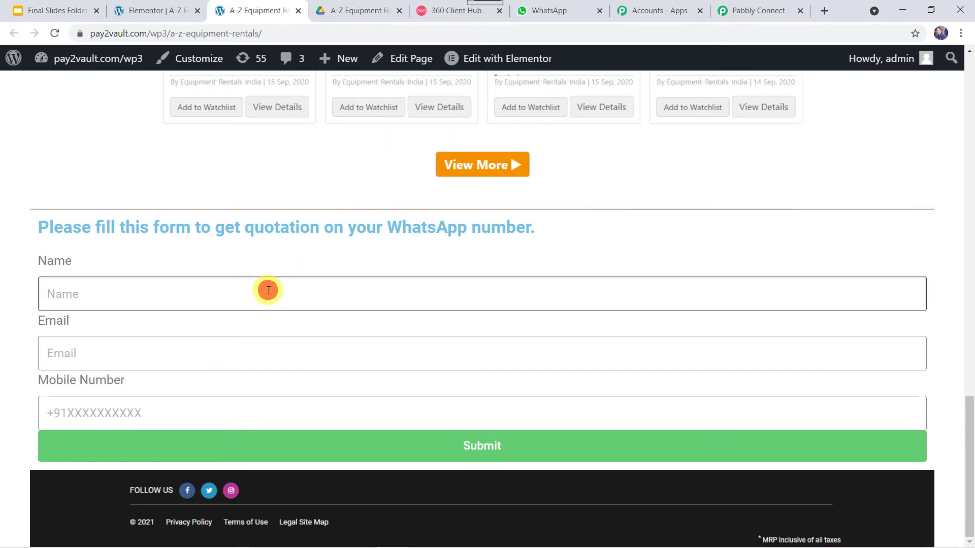
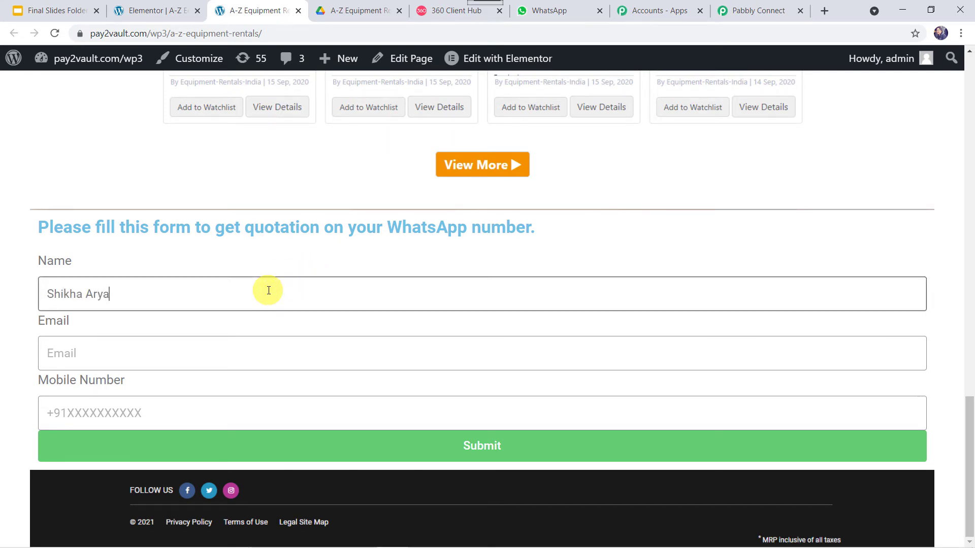
{"action": "key", "text": "Tab"}
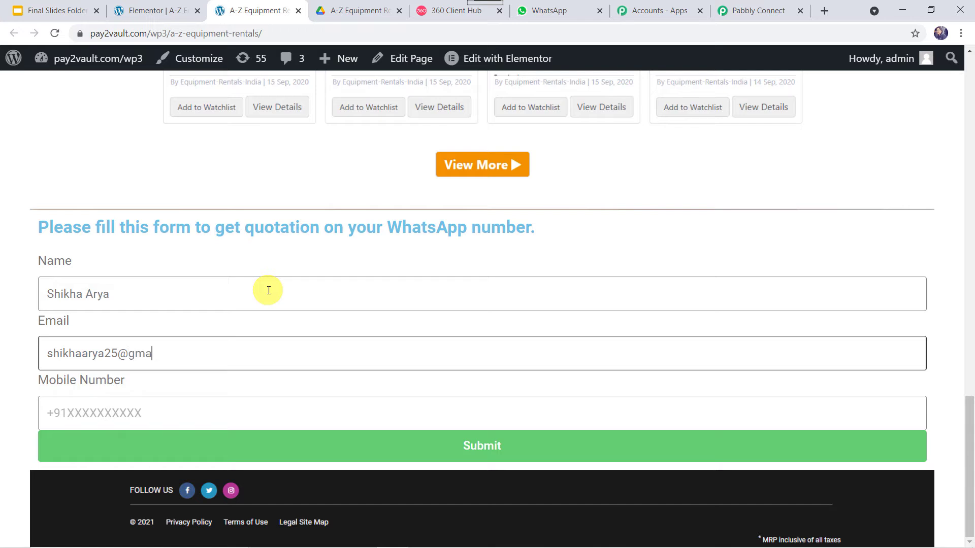
{"action": "key", "text": "Tab"}
{"action": "type", "text": "+"}
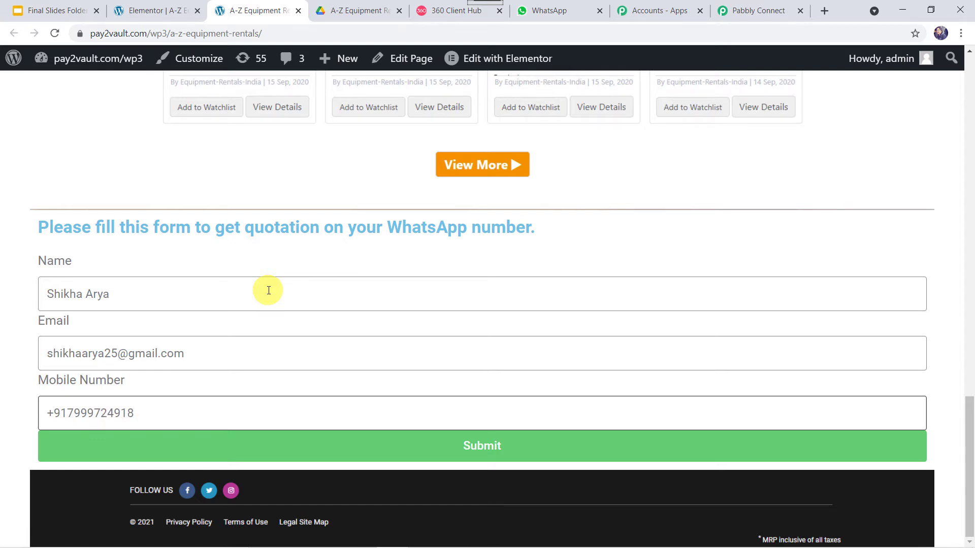
{"action": "left_click", "coordinate": [461, 449]}
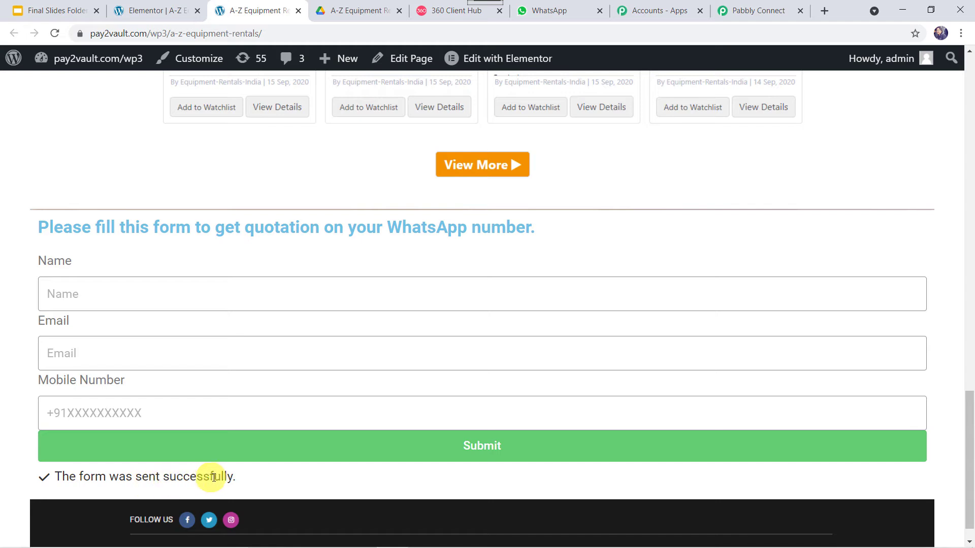
- Return to the Pabbly workflow and expand the action step below the captured submission
{"action": "left_click", "coordinate": [750, 14]}
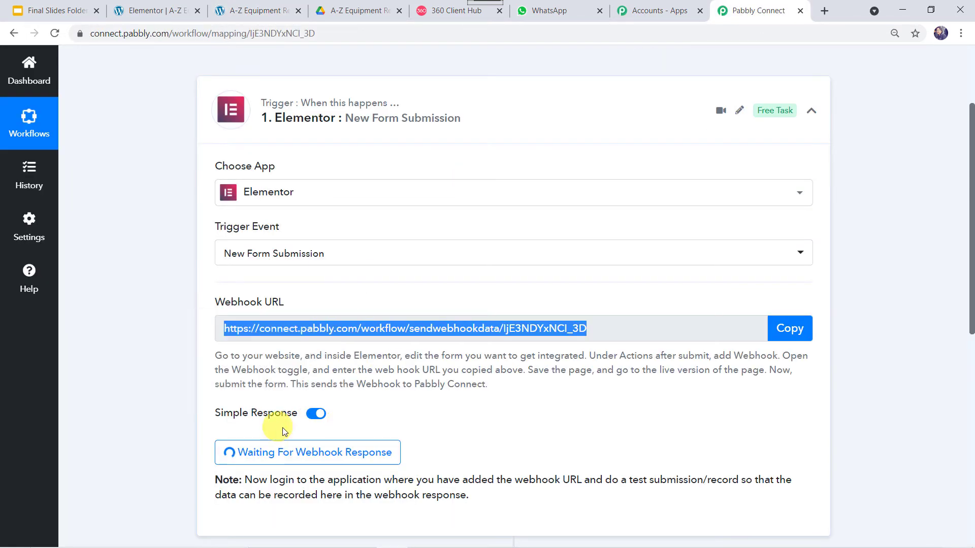
{"action": "scroll", "coordinate": [492, 435], "scroll_direction": "down", "scroll_amount": 3}
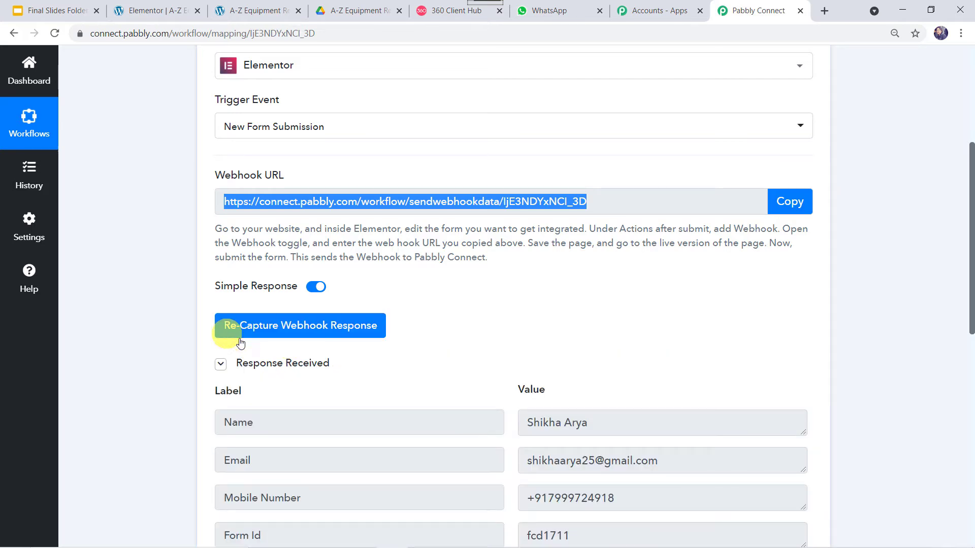
{"action": "scroll", "coordinate": [377, 378], "scroll_direction": "down", "scroll_amount": 3}
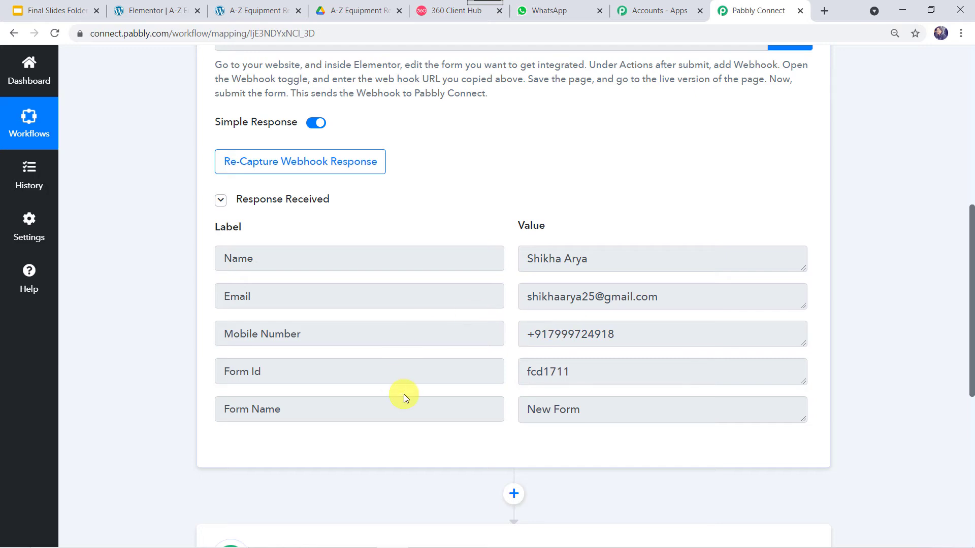
{"action": "scroll", "coordinate": [403, 394], "scroll_direction": "down", "scroll_amount": 5}
{"action": "left_click", "coordinate": [556, 296]}
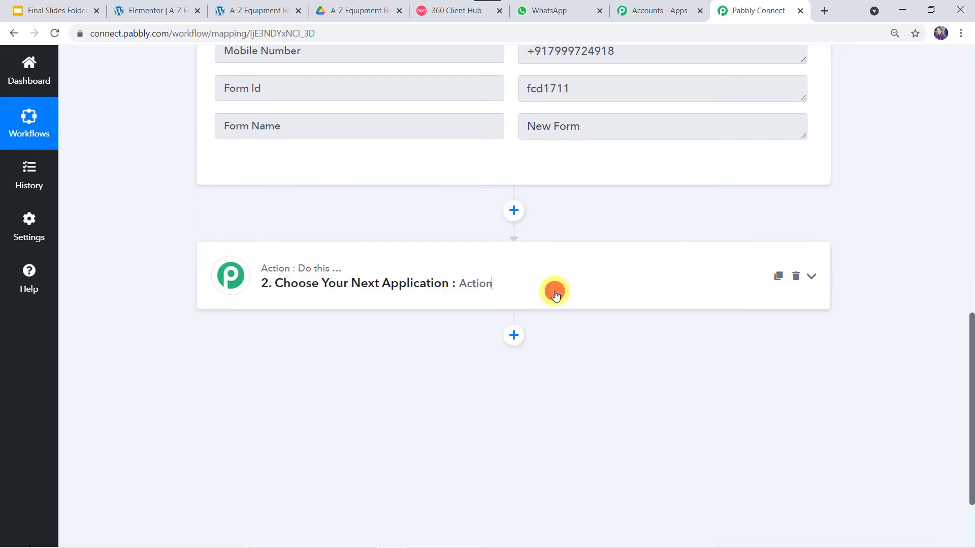
- Set the action to WhatsApp by 360Dialog, Send Template Message, and start connecting
{"action": "left_click", "coordinate": [230, 363]}
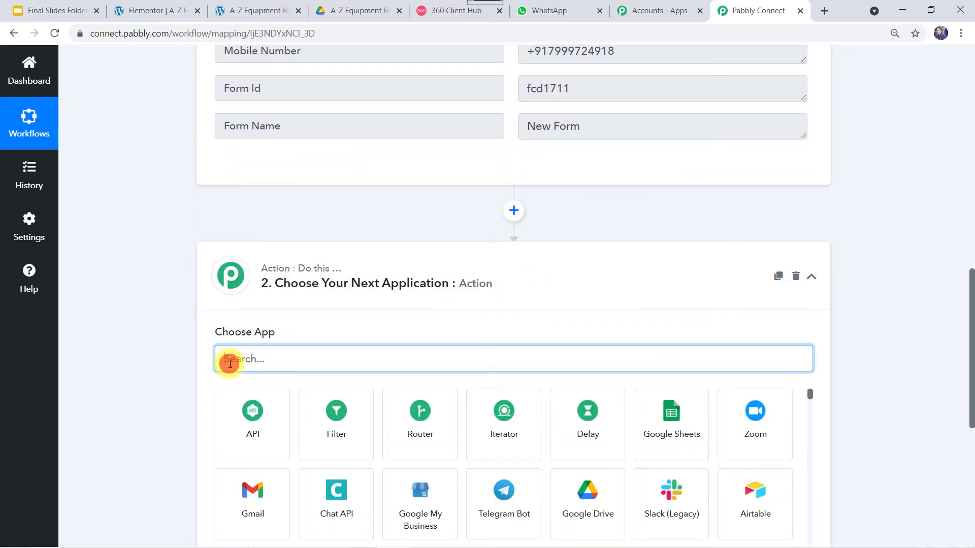
{"action": "type", "text": "360"}
{"action": "left_click", "coordinate": [278, 414]}
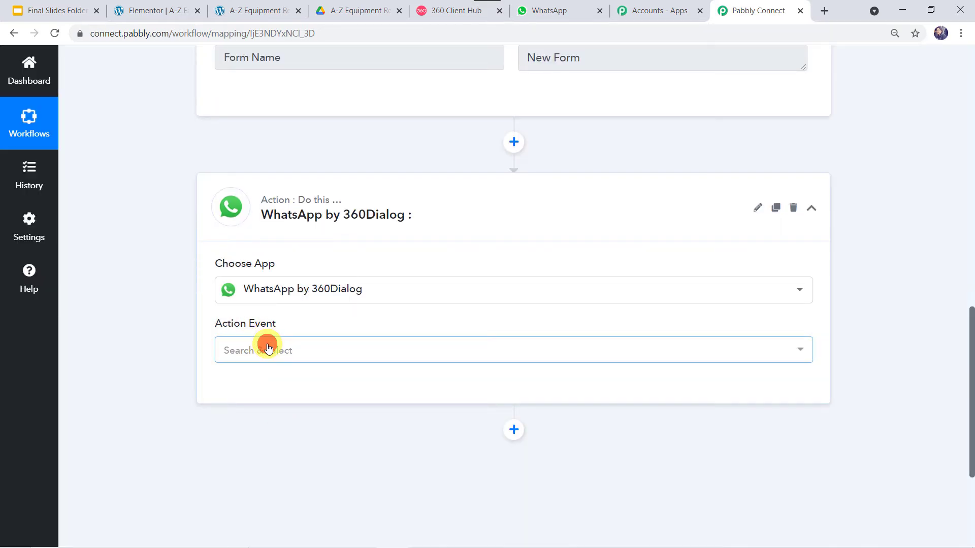
{"action": "left_click", "coordinate": [266, 345]}
{"action": "left_click", "coordinate": [307, 428]}
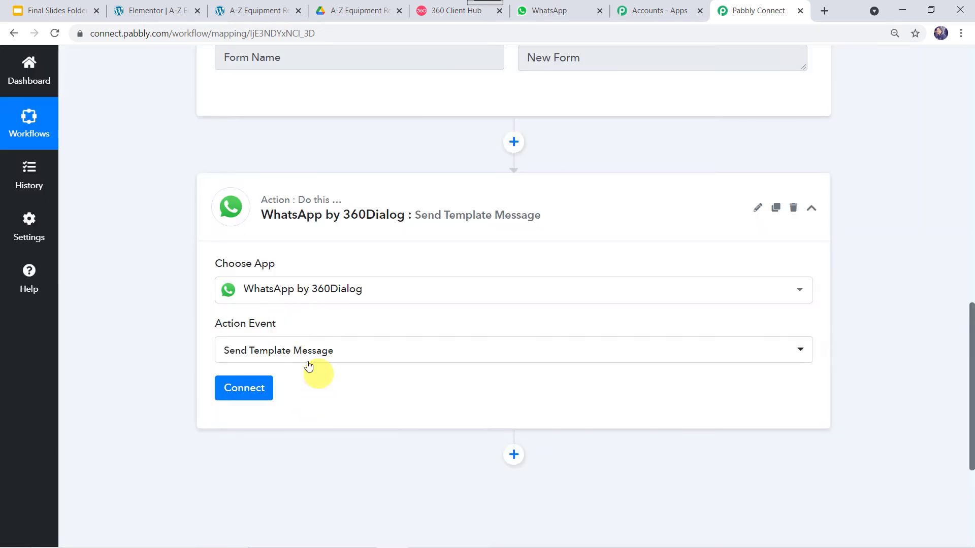
{"action": "left_click", "coordinate": [248, 387]}
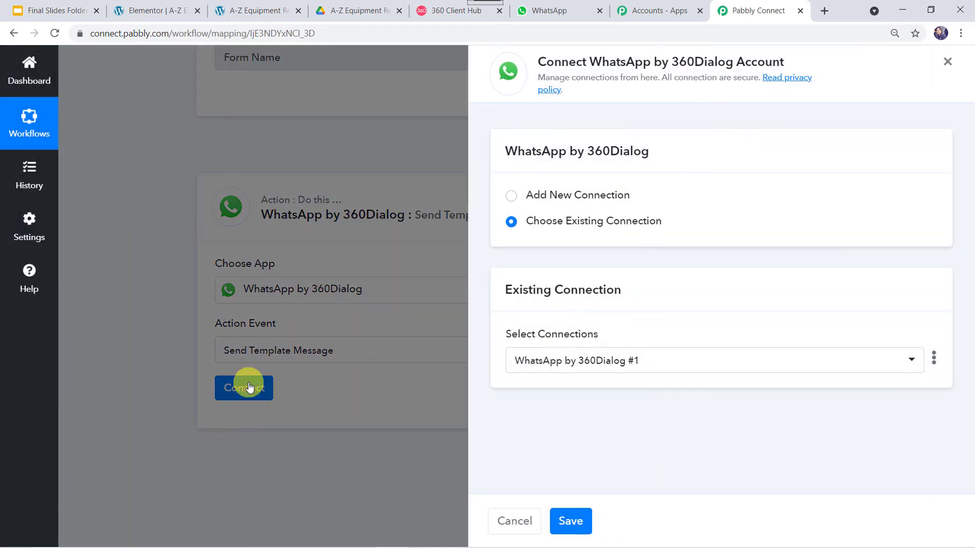
- Choose Add New Connection for 360Dialog, then go to the 360 Client Hub dashboard
{"action": "left_click", "coordinate": [511, 195]}
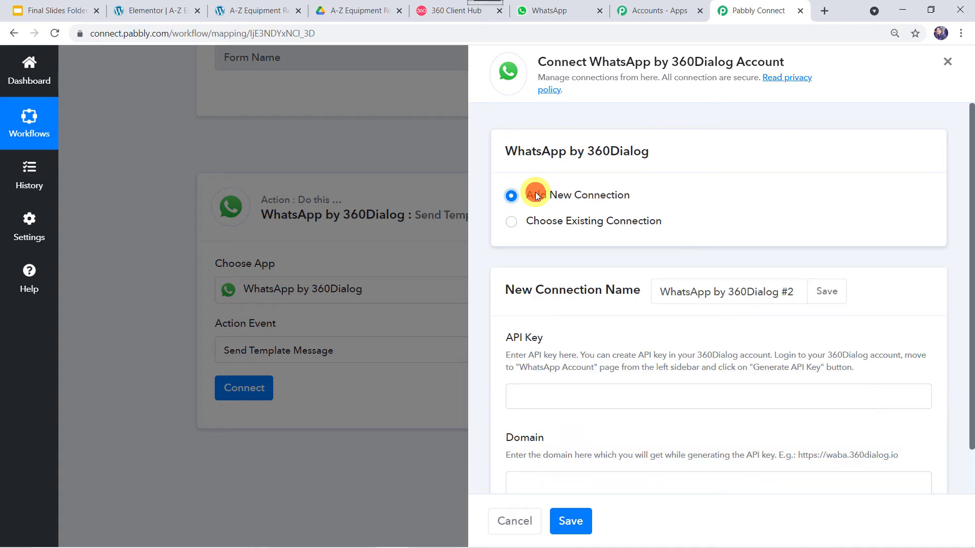
{"action": "scroll", "coordinate": [583, 327], "scroll_direction": "down", "scroll_amount": 1}
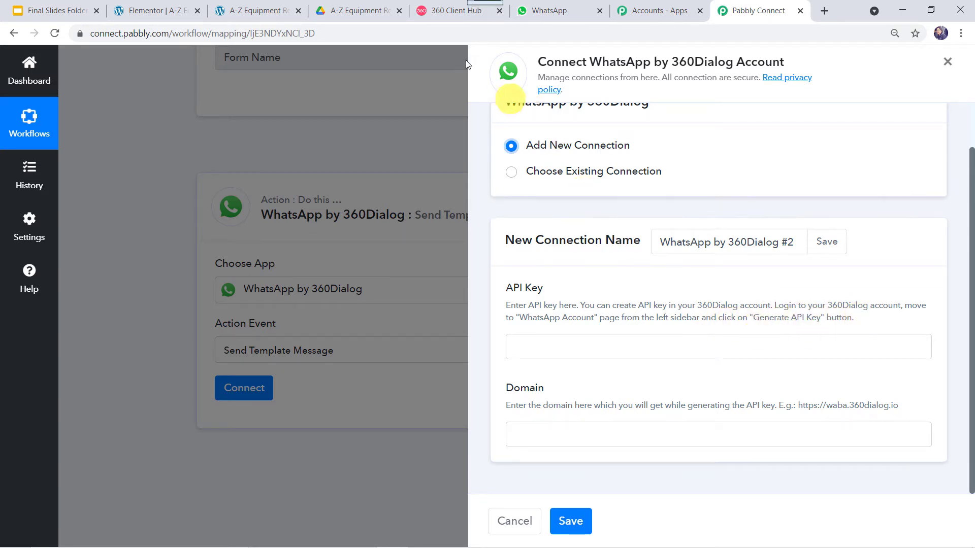
{"action": "left_click", "coordinate": [439, 9]}
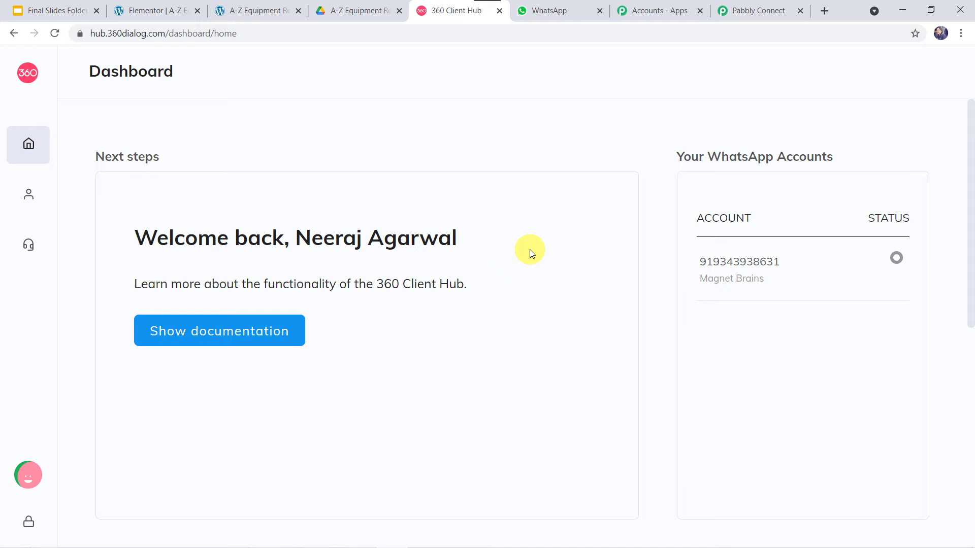
- View the WhatsApp Accounts page in 360 Client Hub, then return to Pabbly's connection form
{"action": "mouse_move", "coordinate": [9, 174]}
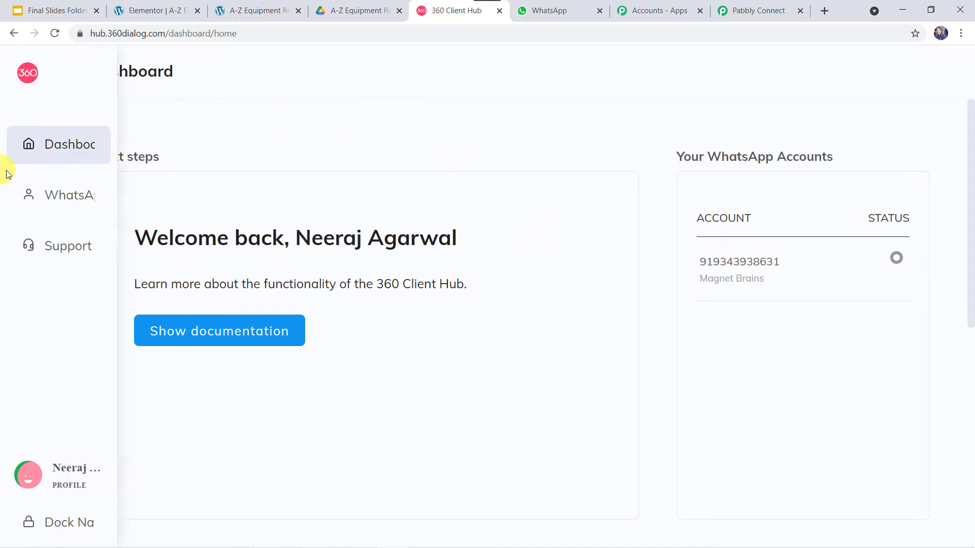
{"action": "left_click", "coordinate": [96, 203]}
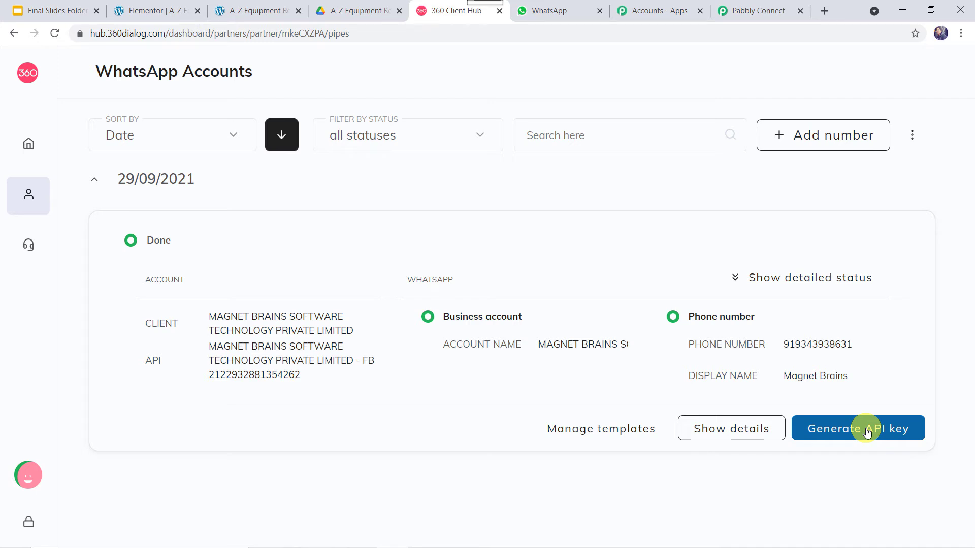
{"action": "left_click", "coordinate": [756, 9]}
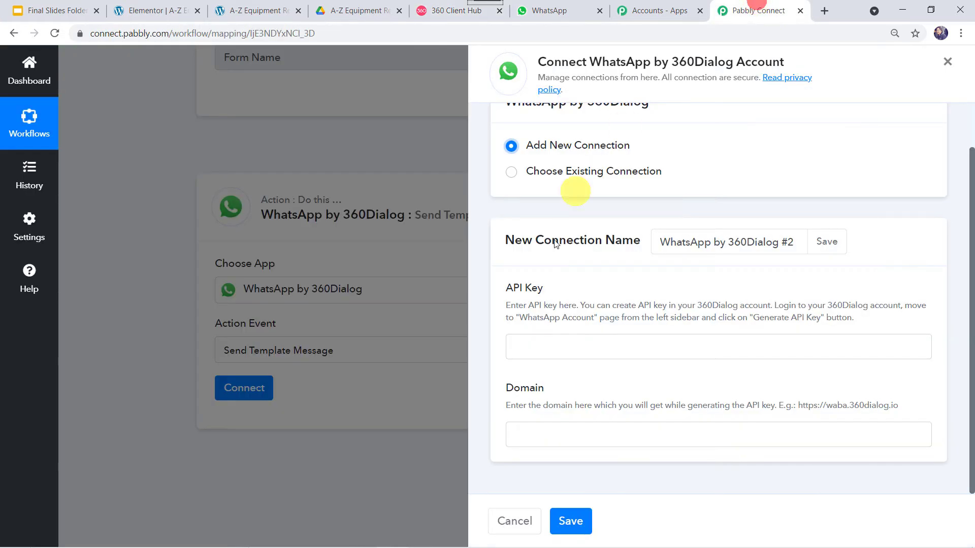
{"action": "left_click", "coordinate": [573, 348]}
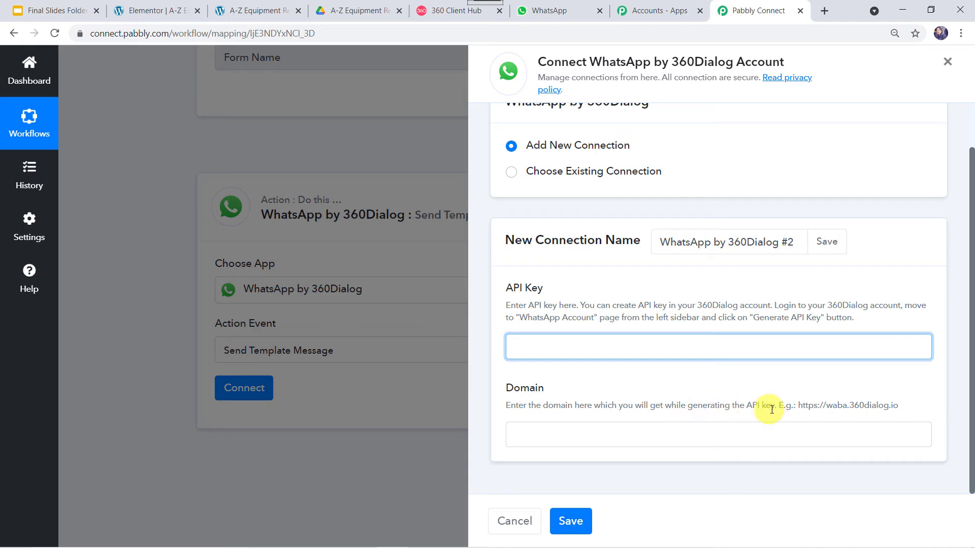
{"action": "left_click", "coordinate": [797, 407]}
{"action": "left_click_drag", "start_coordinate": [810, 407], "coordinate": [905, 410]}
{"action": "right_click", "coordinate": [898, 406]}
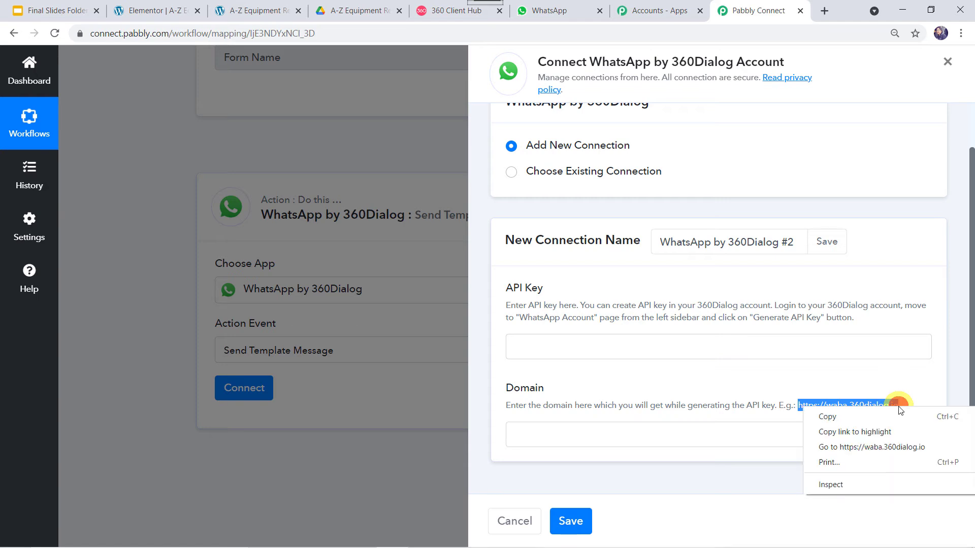
{"action": "left_click", "coordinate": [887, 419]}
{"action": "left_click", "coordinate": [754, 435]}
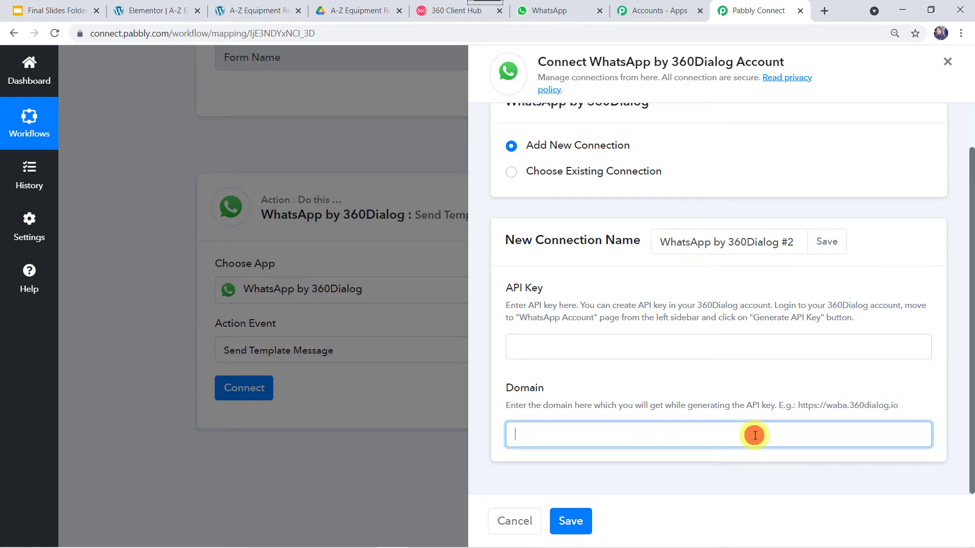
{"action": "right_click", "coordinate": [755, 436]}
{"action": "left_click", "coordinate": [787, 336]}
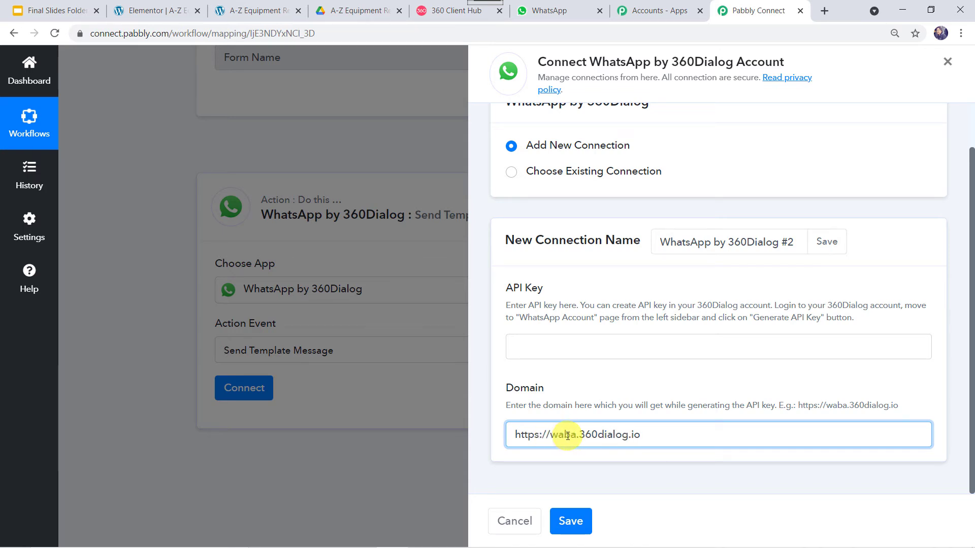
- Switch to the existing 'WhatsApp by 360Dialog #1' connection instead
{"action": "left_click", "coordinate": [547, 350]}
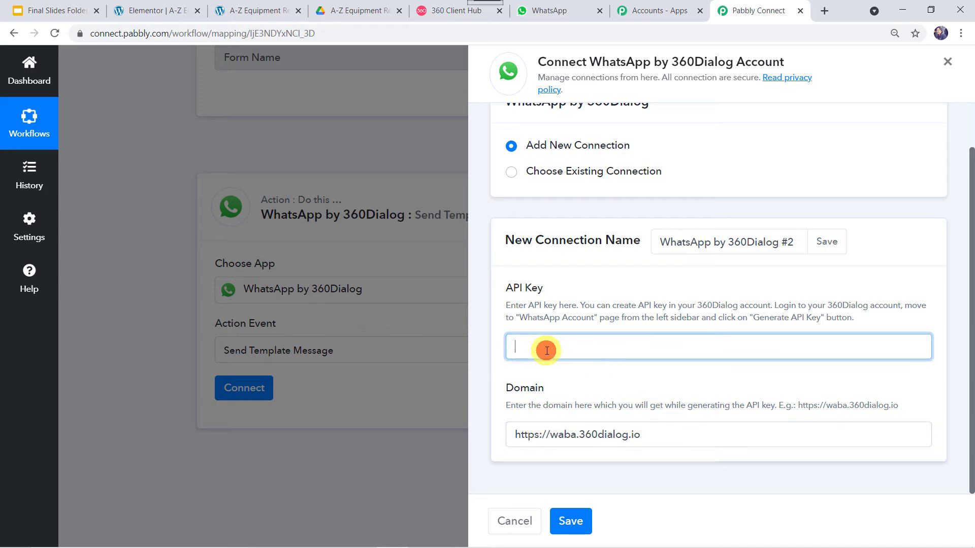
{"action": "left_click", "coordinate": [530, 434]}
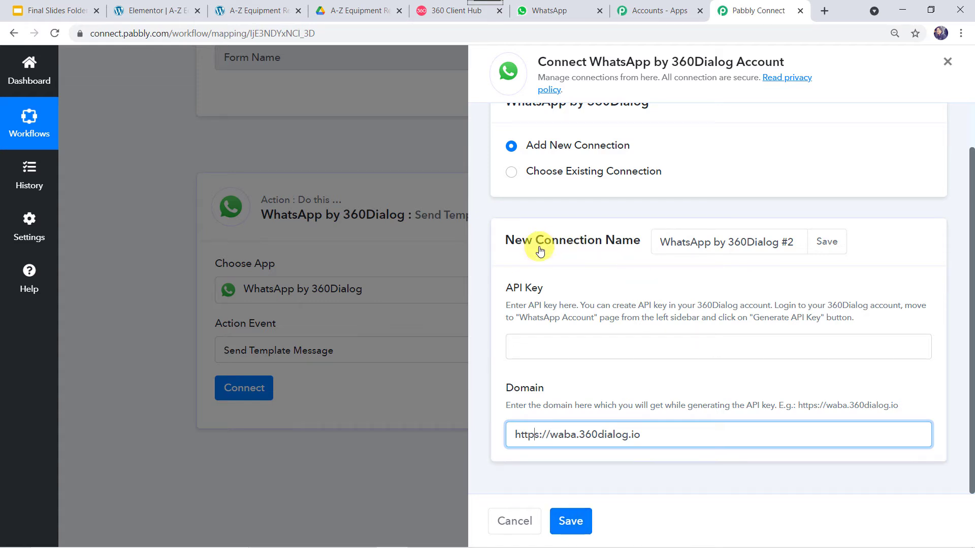
{"action": "left_click", "coordinate": [512, 172]}
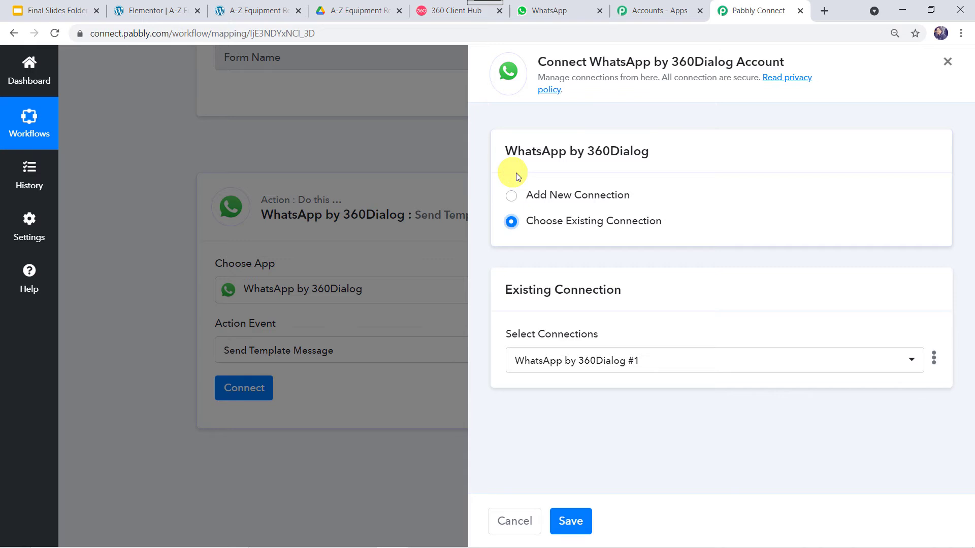
- Save the existing connection, review the template fields (interview, en), then go to 360 Client Hub
{"action": "left_click", "coordinate": [568, 522]}
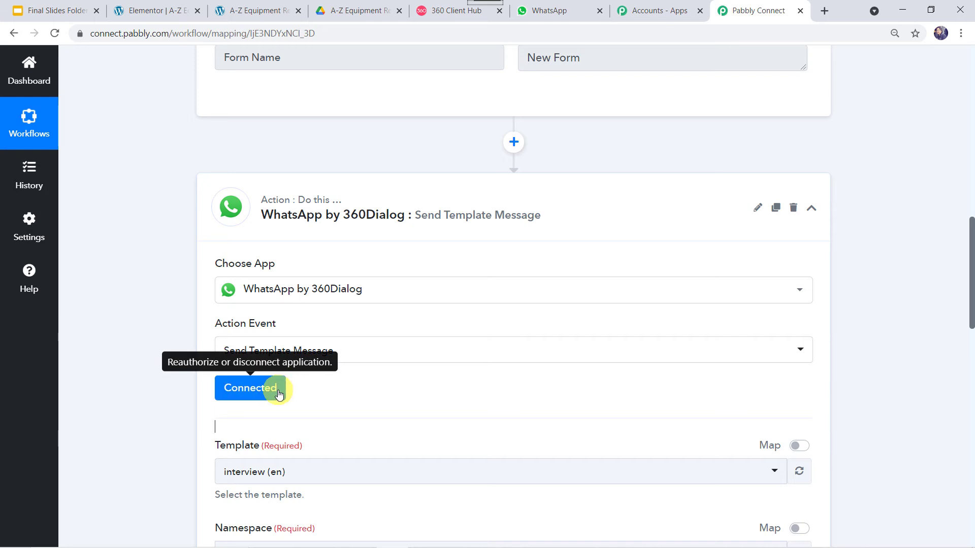
{"action": "scroll", "coordinate": [187, 412], "scroll_direction": "down", "scroll_amount": 6}
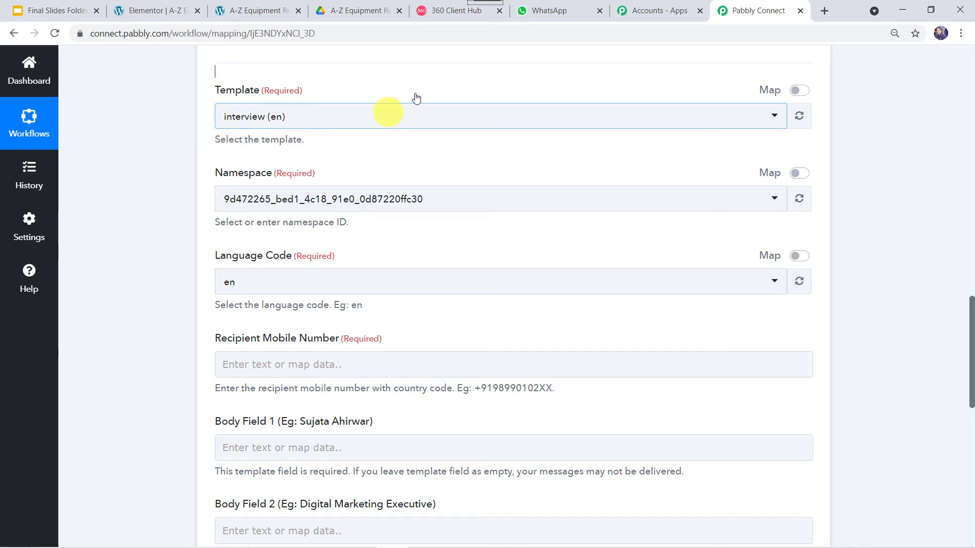
{"action": "left_click", "coordinate": [435, 12]}
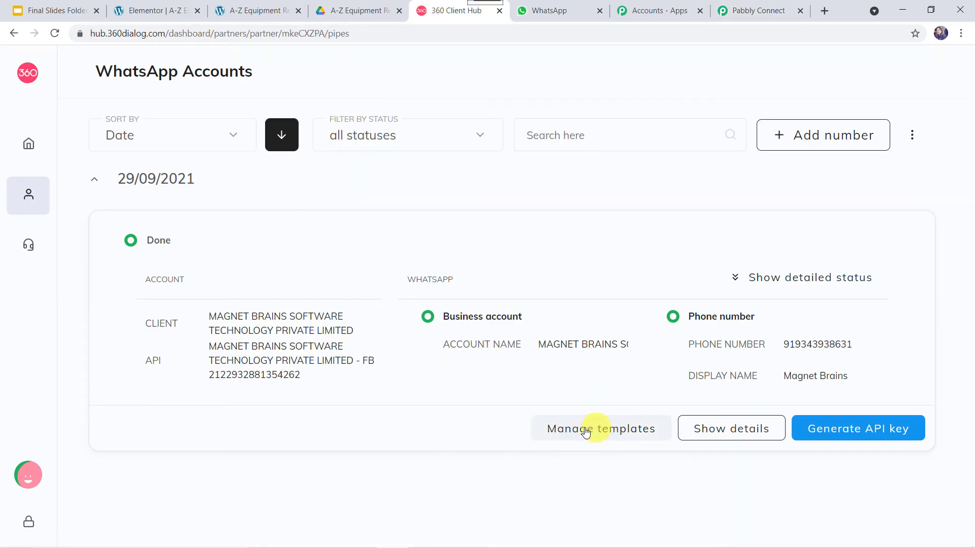
- Open the WhatsApp account's message templates and start a new template
{"action": "left_click", "coordinate": [614, 432]}
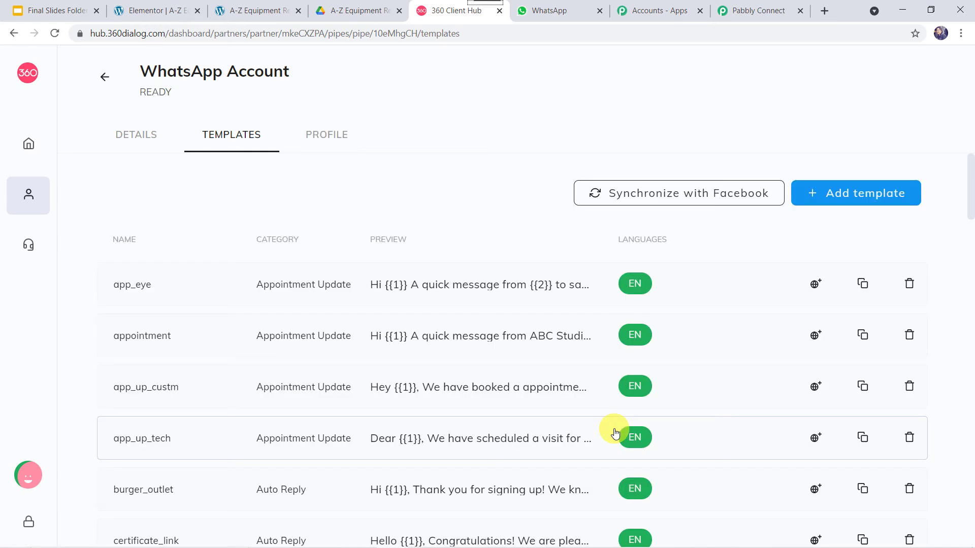
{"action": "scroll", "coordinate": [433, 449], "scroll_direction": "down", "scroll_amount": 5}
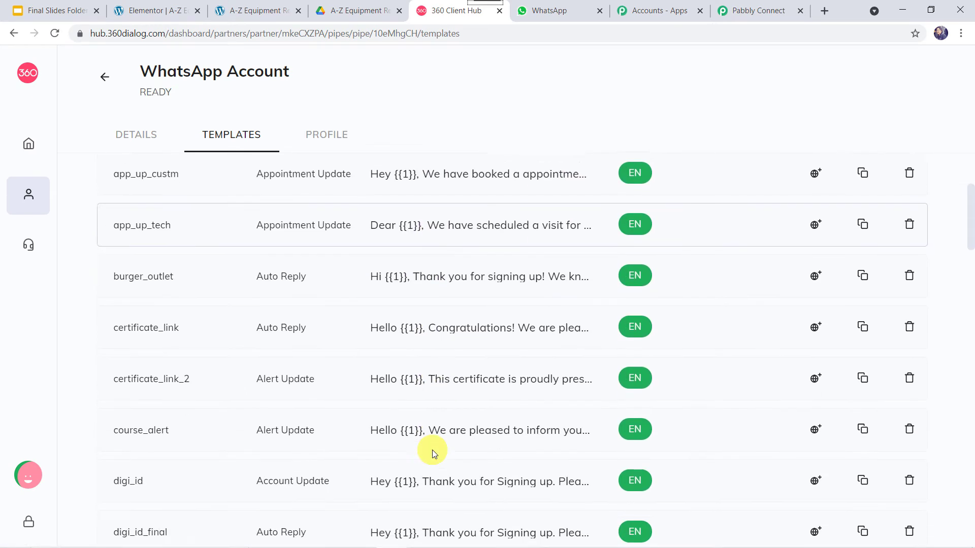
{"action": "scroll", "coordinate": [431, 450], "scroll_direction": "down", "scroll_amount": 5}
{"action": "scroll", "coordinate": [432, 450], "scroll_direction": "up", "scroll_amount": 10}
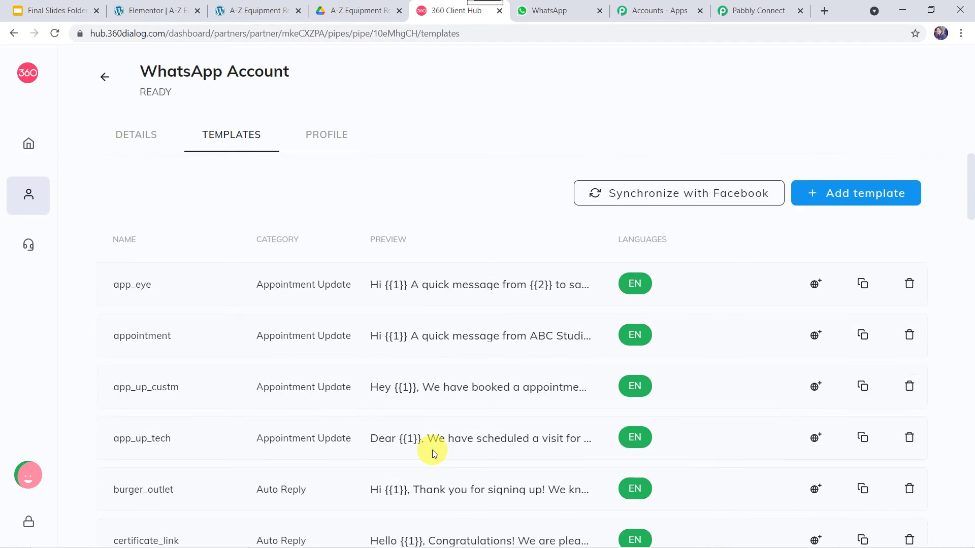
{"action": "left_click", "coordinate": [817, 197]}
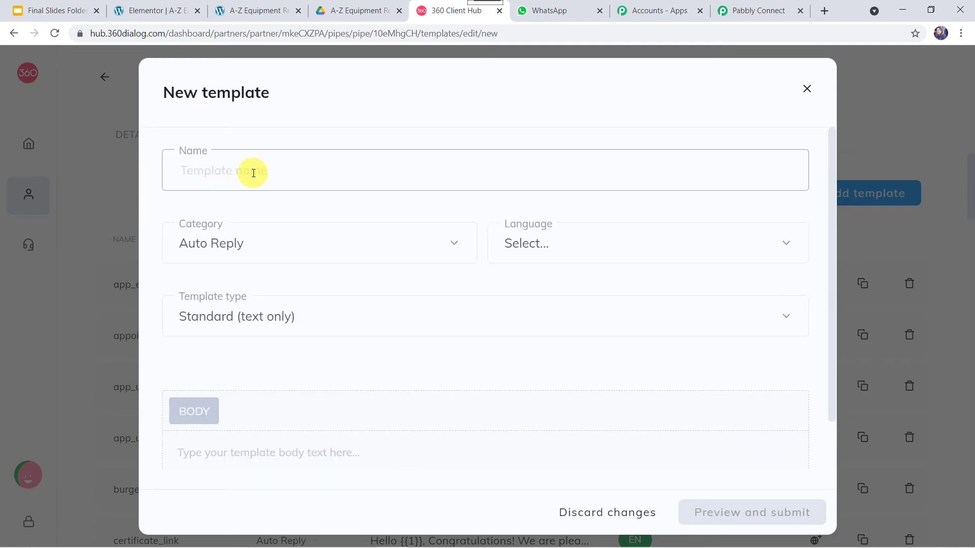
- Look through the Category, Language and Template type options, then discard the new template
{"action": "left_click", "coordinate": [273, 252]}
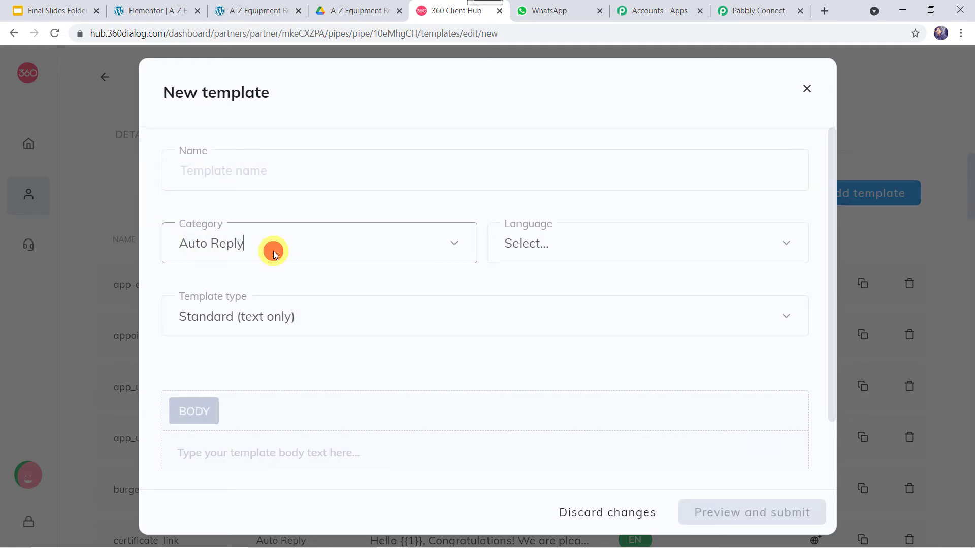
{"action": "left_click", "coordinate": [274, 251]}
{"action": "scroll", "coordinate": [259, 374], "scroll_direction": "down", "scroll_amount": 2}
{"action": "scroll", "coordinate": [260, 373], "scroll_direction": "down", "scroll_amount": 5}
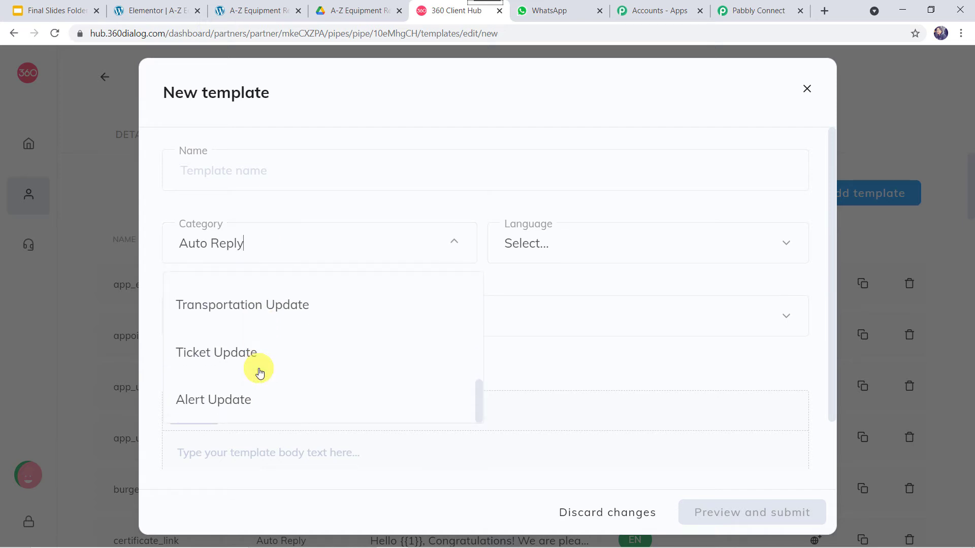
{"action": "scroll", "coordinate": [319, 304], "scroll_direction": "up", "scroll_amount": 1}
{"action": "left_click", "coordinate": [557, 243]}
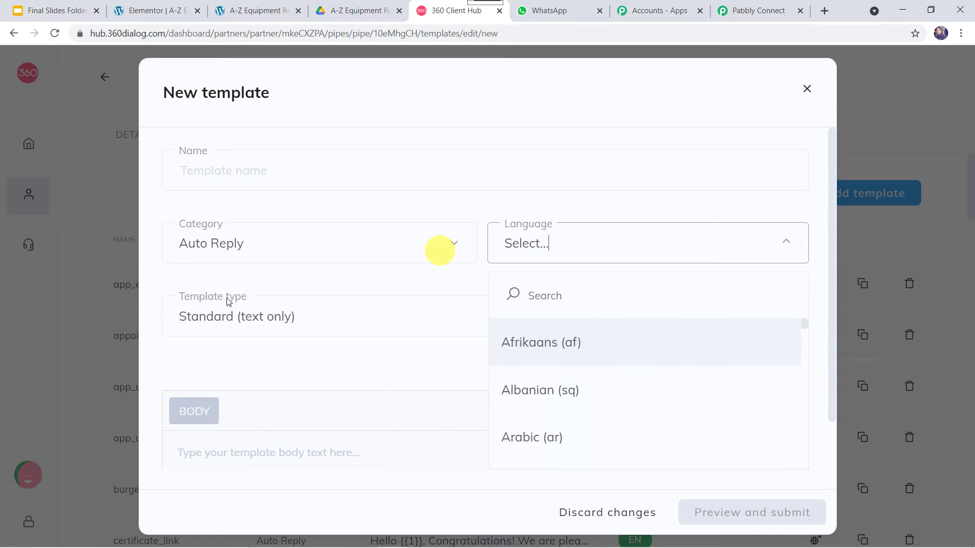
{"action": "left_click", "coordinate": [320, 321]}
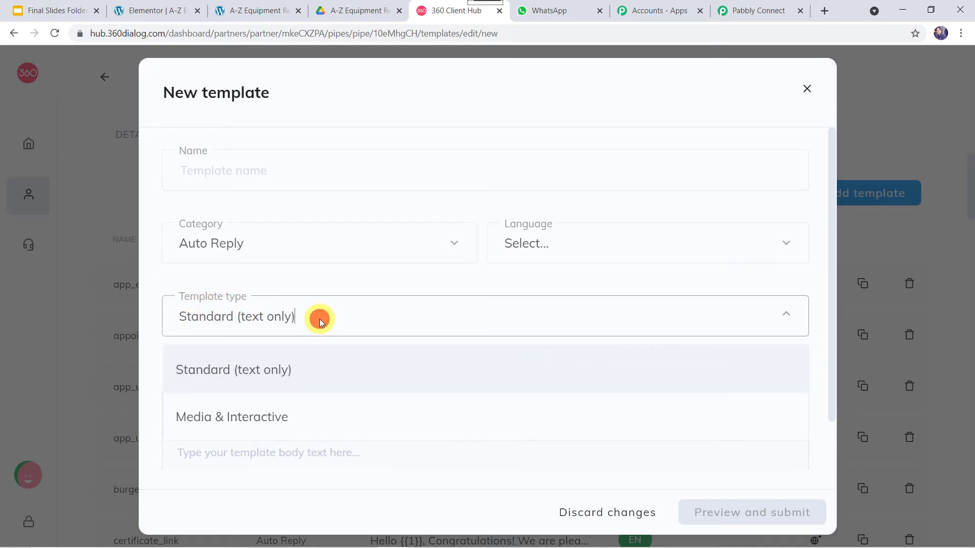
{"action": "left_click", "coordinate": [296, 465]}
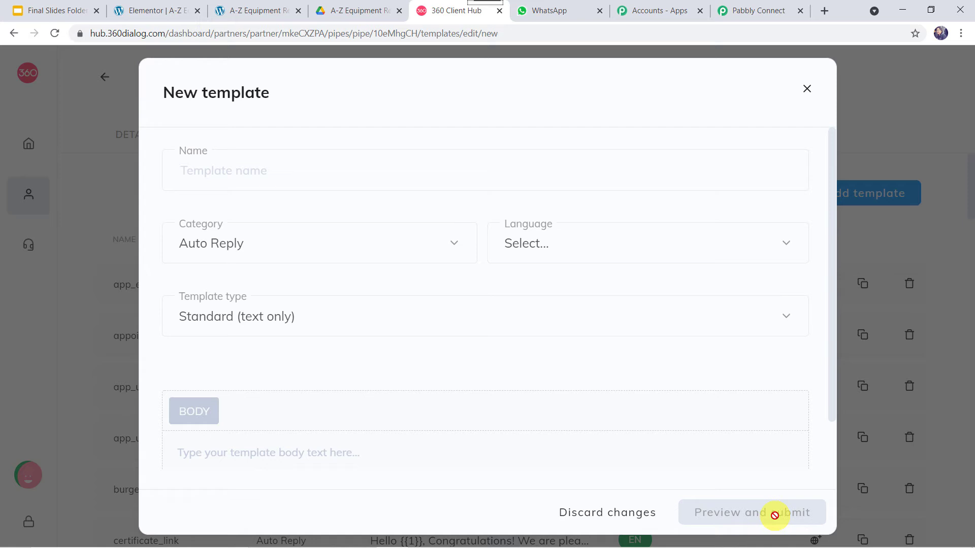
{"action": "left_click", "coordinate": [807, 90]}
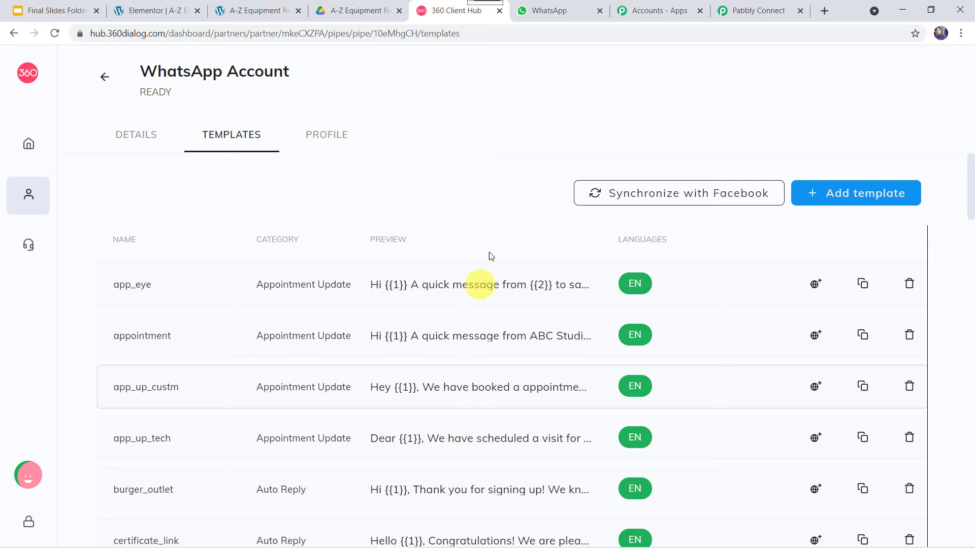
- Scroll down the Templates list and open the approved send_brochure_final template preview
{"action": "left_click", "coordinate": [486, 214]}
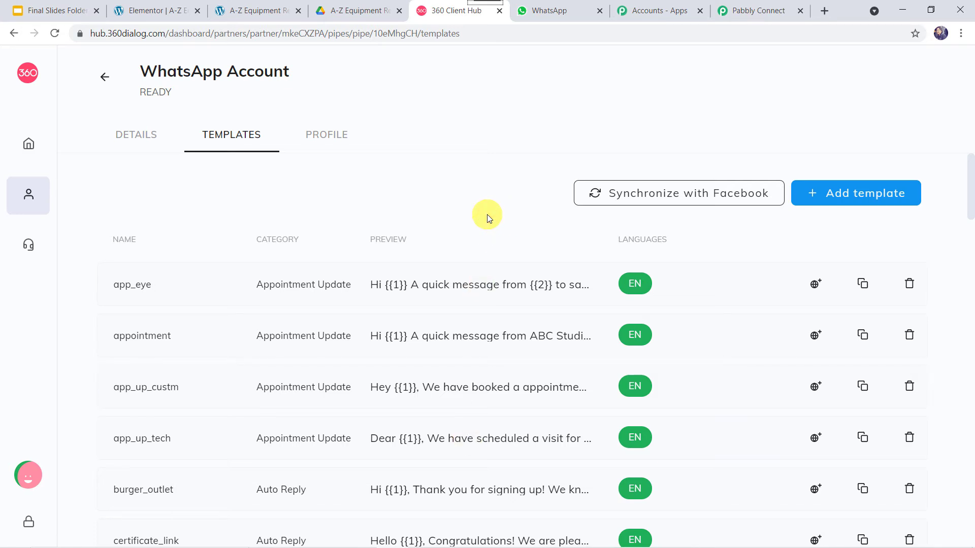
{"action": "scroll", "coordinate": [486, 214], "scroll_direction": "down", "scroll_amount": 15}
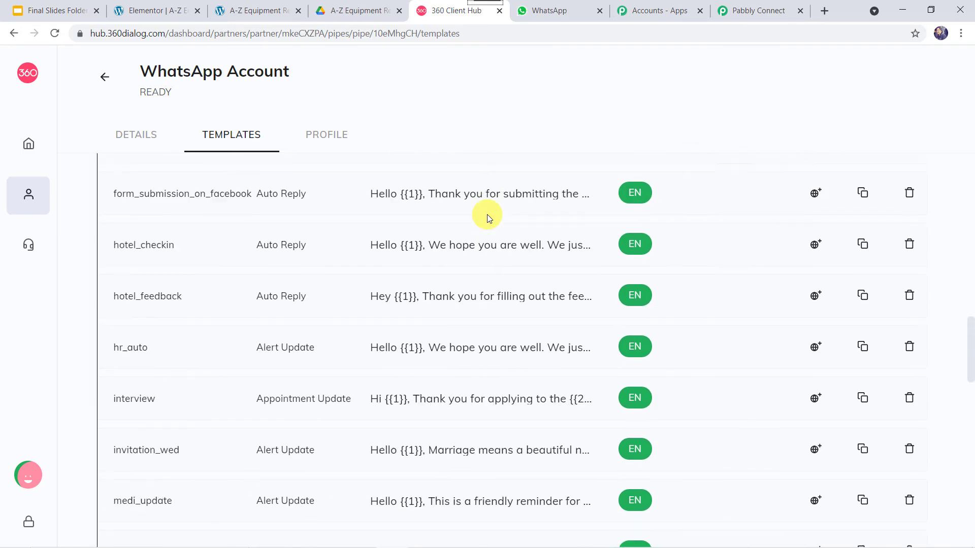
{"action": "scroll", "coordinate": [487, 215], "scroll_direction": "down", "scroll_amount": 8}
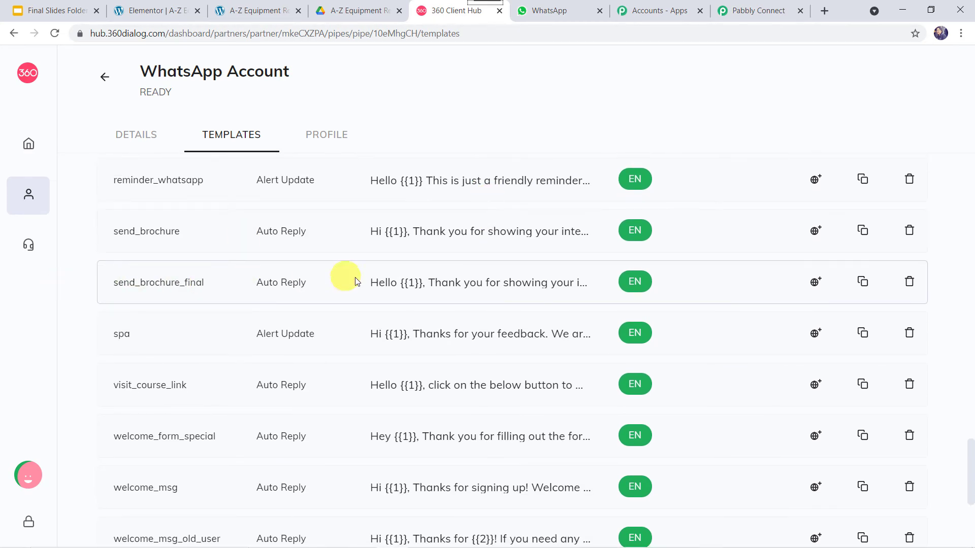
{"action": "left_click", "coordinate": [412, 285]}
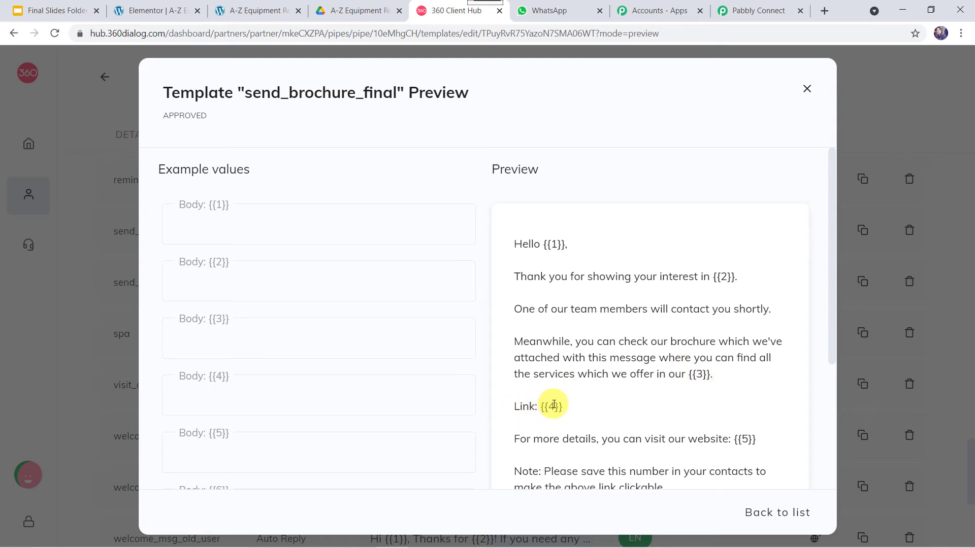
- Read the send_brochure_final wording and its {{1}}–{{6}} placeholders, then return to Pabbly Connect
{"action": "scroll", "coordinate": [554, 405], "scroll_direction": "down", "scroll_amount": 1}
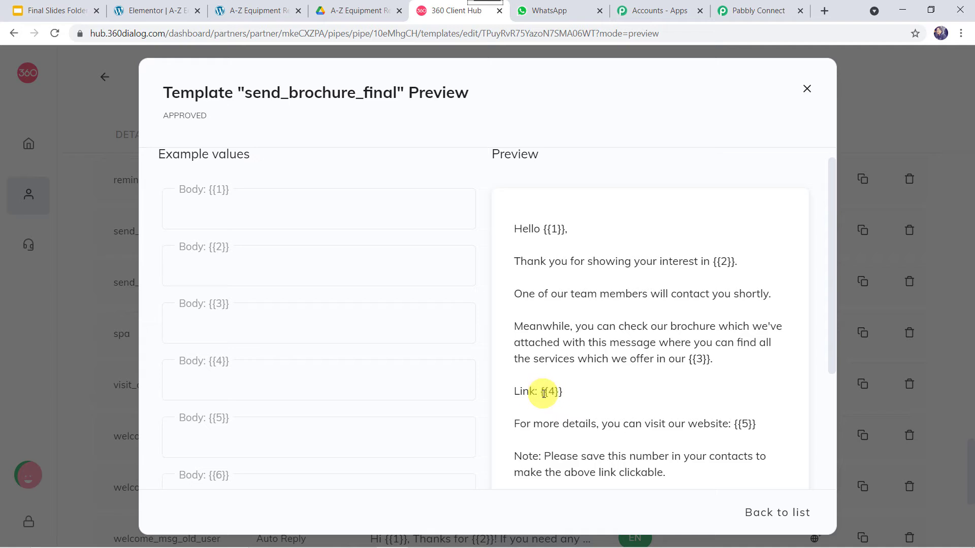
{"action": "scroll", "coordinate": [551, 395], "scroll_direction": "down", "scroll_amount": 3}
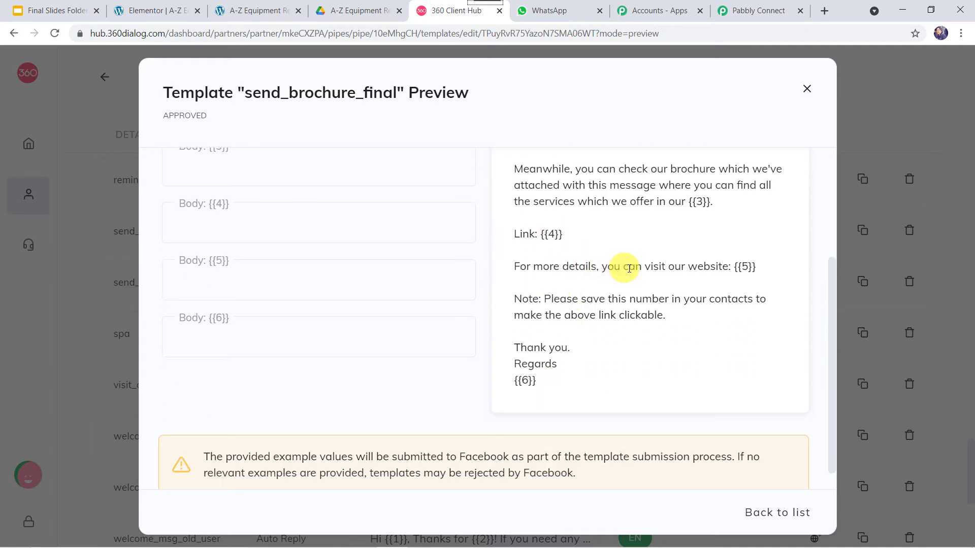
{"action": "left_click", "coordinate": [742, 265]}
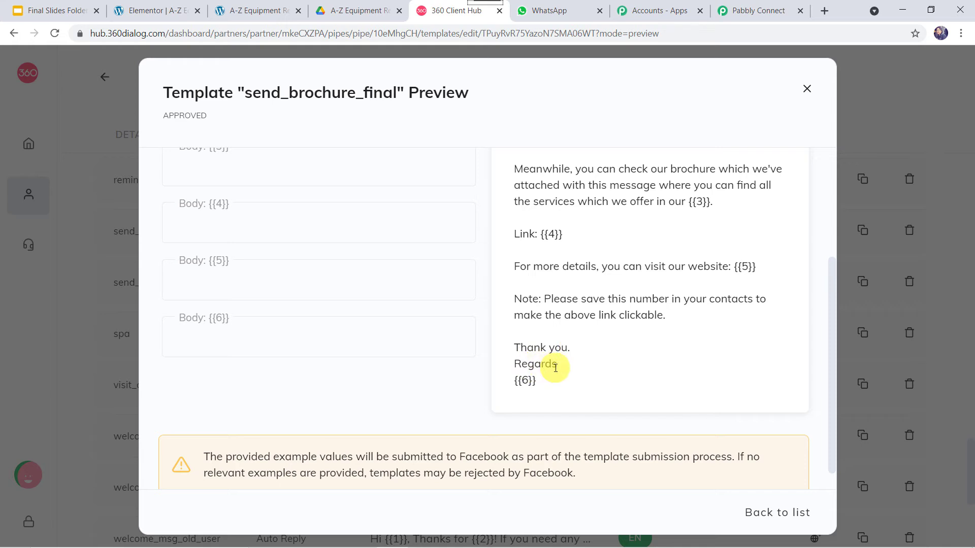
{"action": "left_click", "coordinate": [526, 383]}
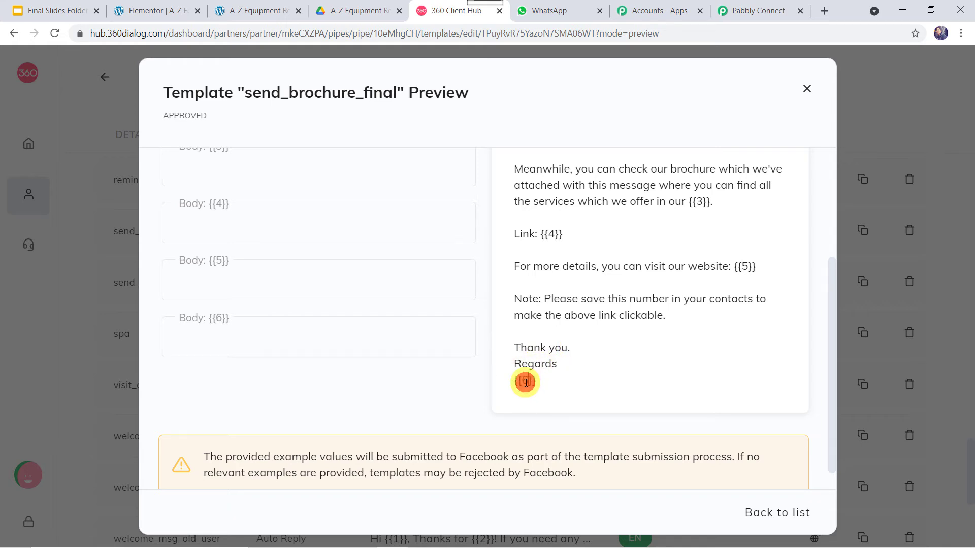
{"action": "scroll", "coordinate": [526, 382], "scroll_direction": "up", "scroll_amount": 4}
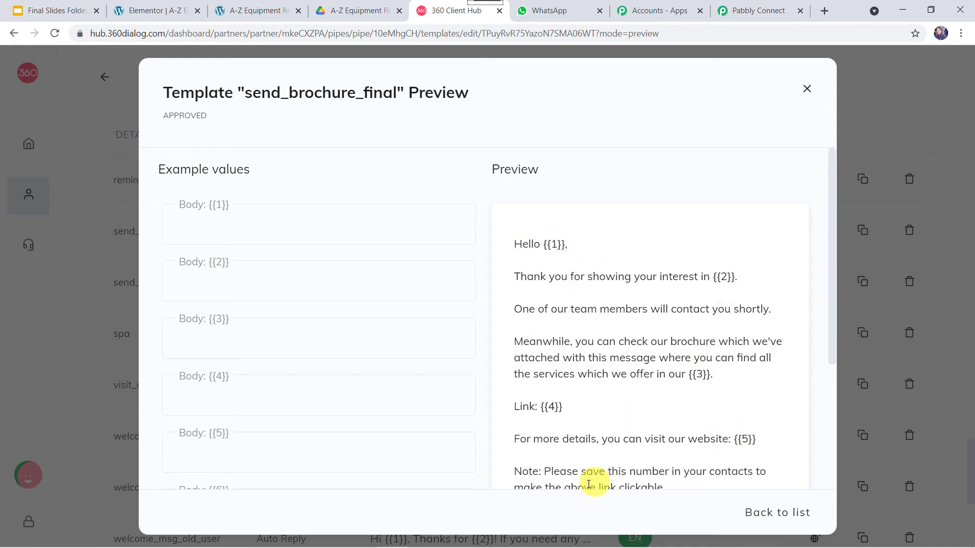
{"action": "scroll", "coordinate": [604, 404], "scroll_direction": "down", "scroll_amount": 4}
{"action": "scroll", "coordinate": [605, 404], "scroll_direction": "up", "scroll_amount": 4}
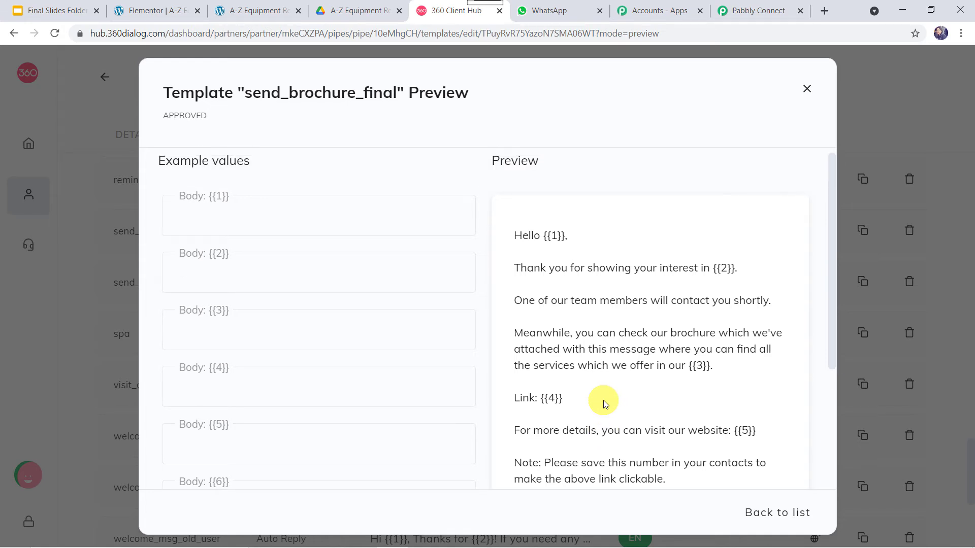
{"action": "left_click", "coordinate": [556, 234]}
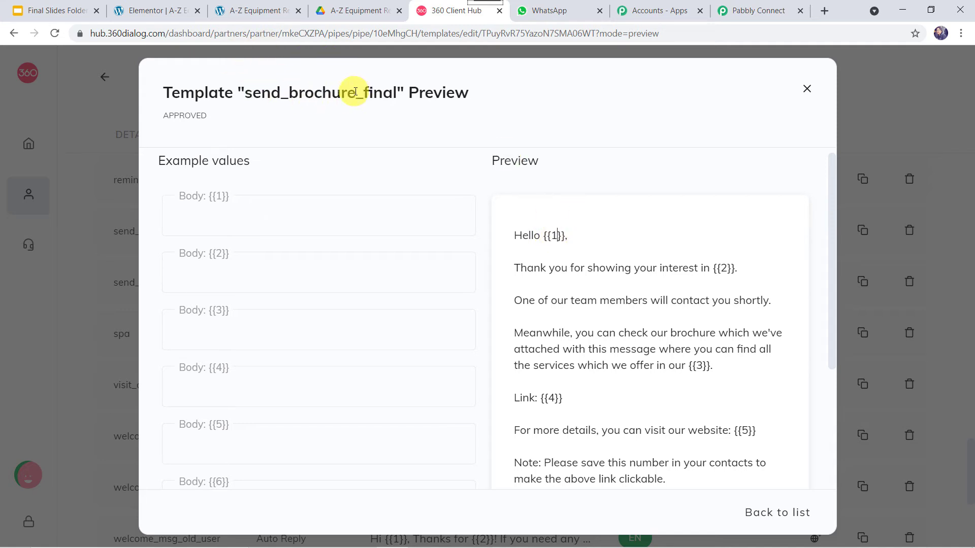
{"action": "left_click", "coordinate": [745, 11]}
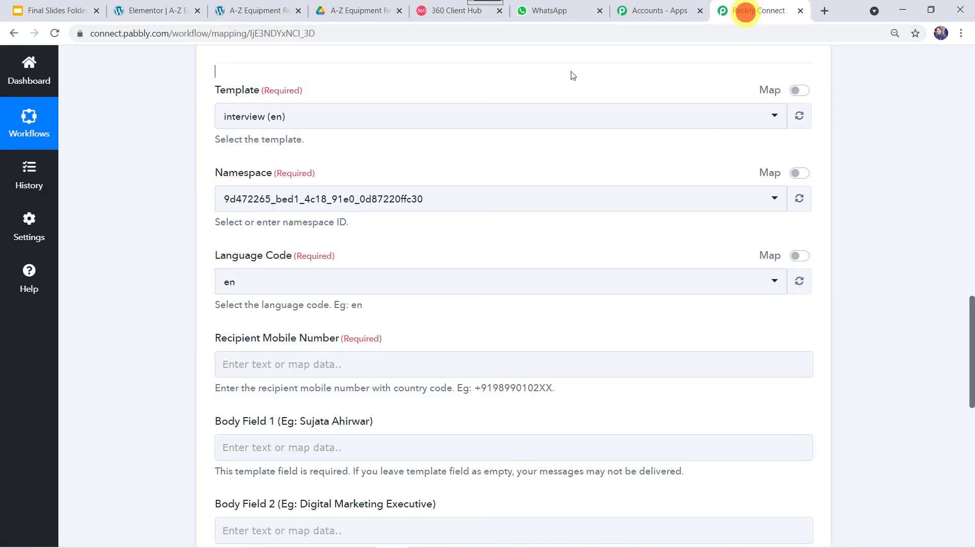
- Search 'send' and set the WhatsApp action's template to send_brochure_final (en), reviewing its fields
{"action": "left_click", "coordinate": [285, 123]}
{"action": "type", "text": "send"}
{"action": "left_click", "coordinate": [296, 223]}
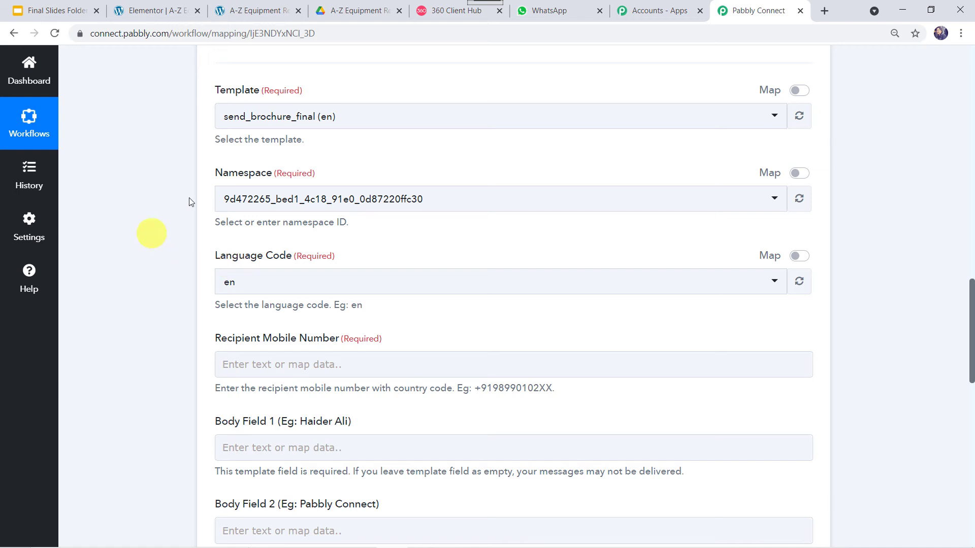
{"action": "left_click", "coordinate": [234, 283]}
{"action": "scroll", "coordinate": [234, 284], "scroll_direction": "down", "scroll_amount": 2}
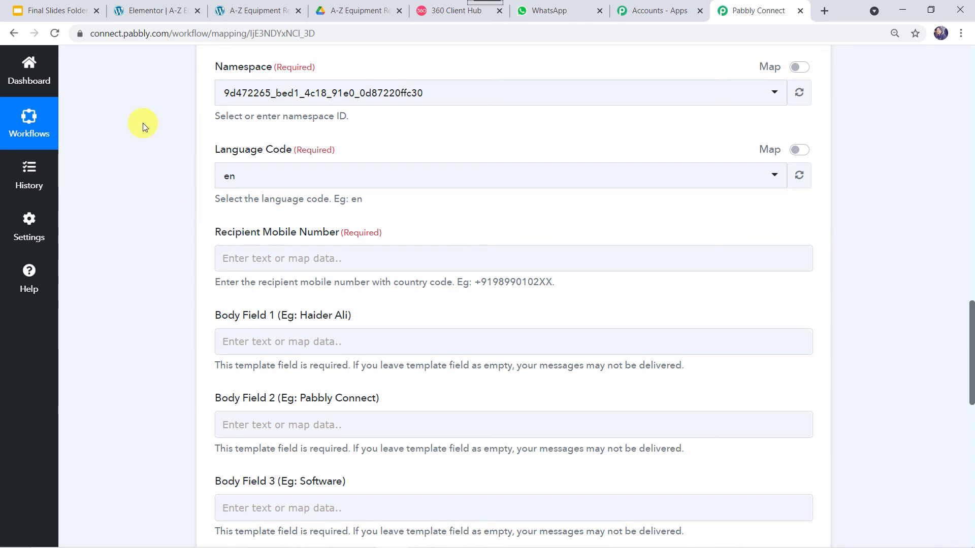
{"action": "scroll", "coordinate": [142, 123], "scroll_direction": "up", "scroll_amount": 15}
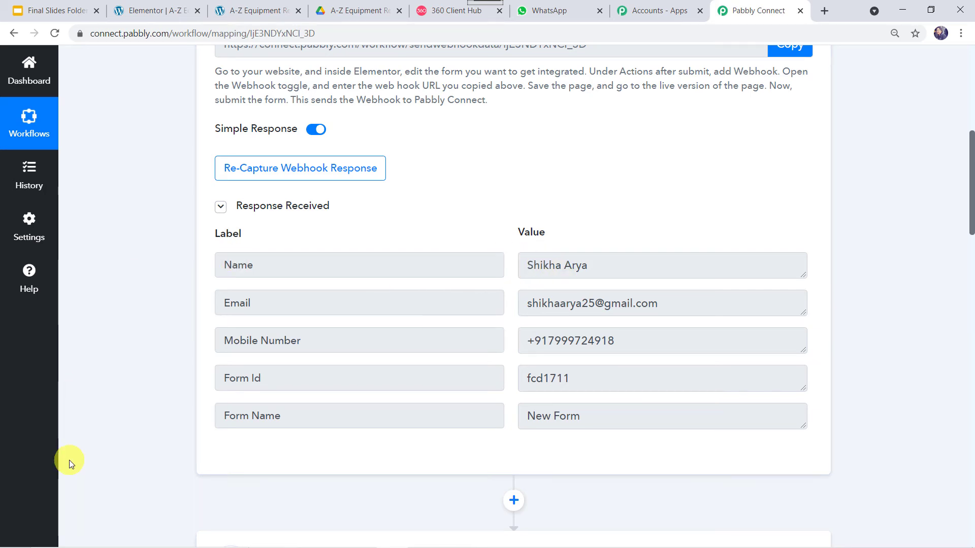
{"action": "scroll", "coordinate": [69, 460], "scroll_direction": "down", "scroll_amount": 15}
- Map the Elementor form's Mobile Number to Recipient Mobile Number, then check the template preview
{"action": "left_click", "coordinate": [243, 344]}
{"action": "left_click", "coordinate": [291, 461]}
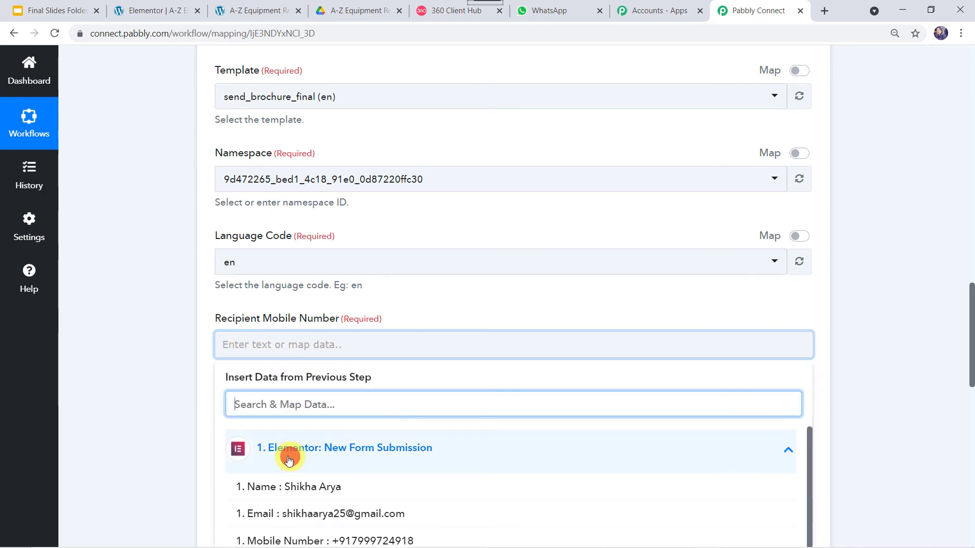
{"action": "scroll", "coordinate": [169, 426], "scroll_direction": "down", "scroll_amount": 3}
{"action": "left_click", "coordinate": [322, 352]}
{"action": "left_click", "coordinate": [159, 297]}
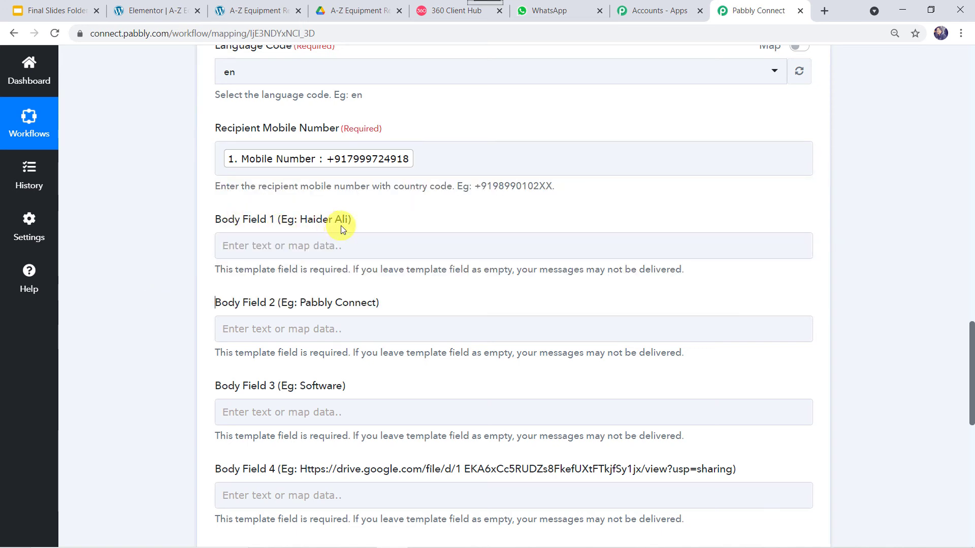
{"action": "left_click", "coordinate": [440, 10]}
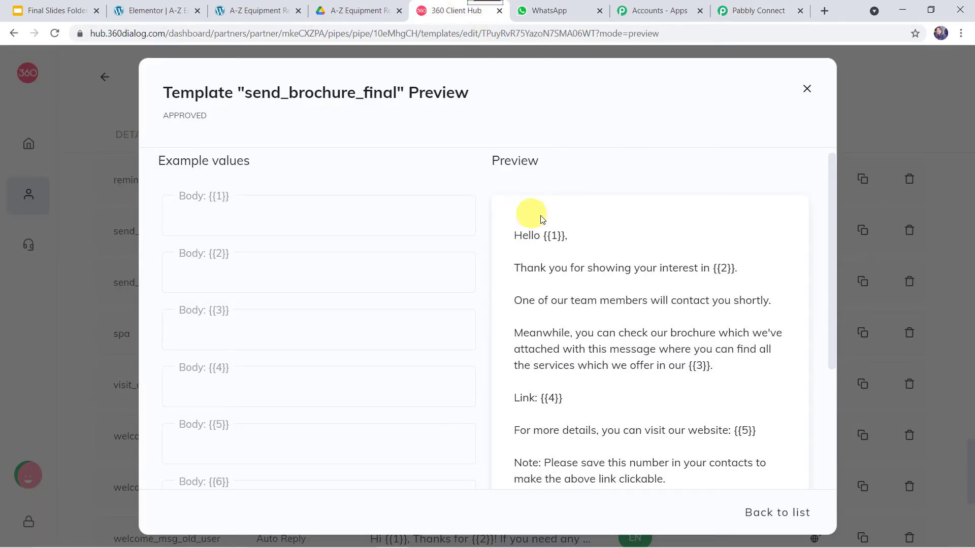
{"action": "left_click", "coordinate": [552, 237]}
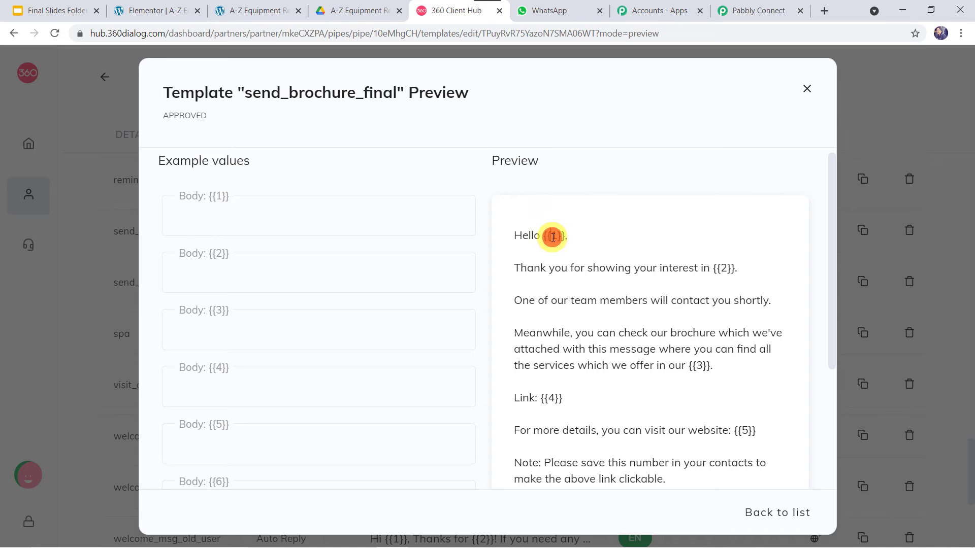
{"action": "left_click", "coordinate": [758, 11]}
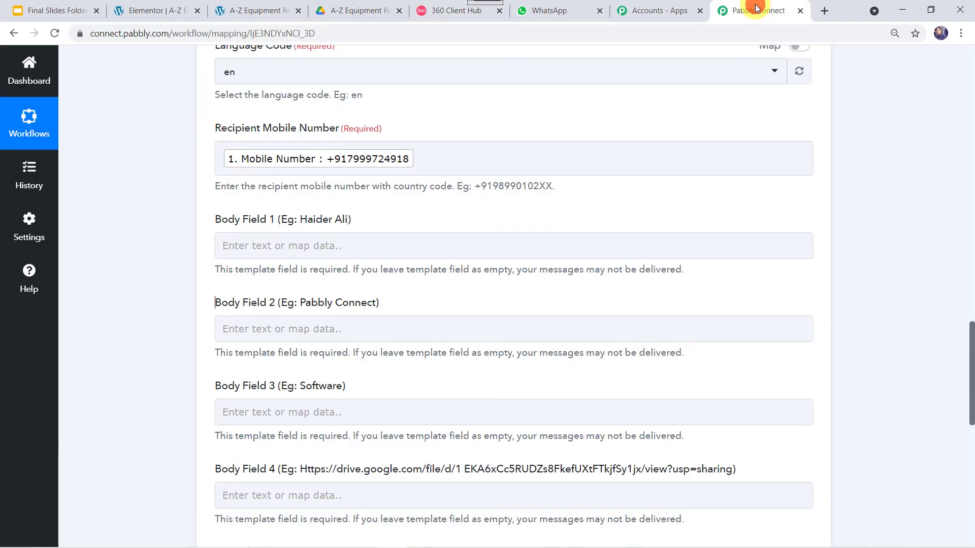
- Map the submitted Name into Body Field 1 and note placeholder {{2}} in the preview
{"action": "left_click", "coordinate": [261, 242]}
{"action": "left_click", "coordinate": [266, 346]}
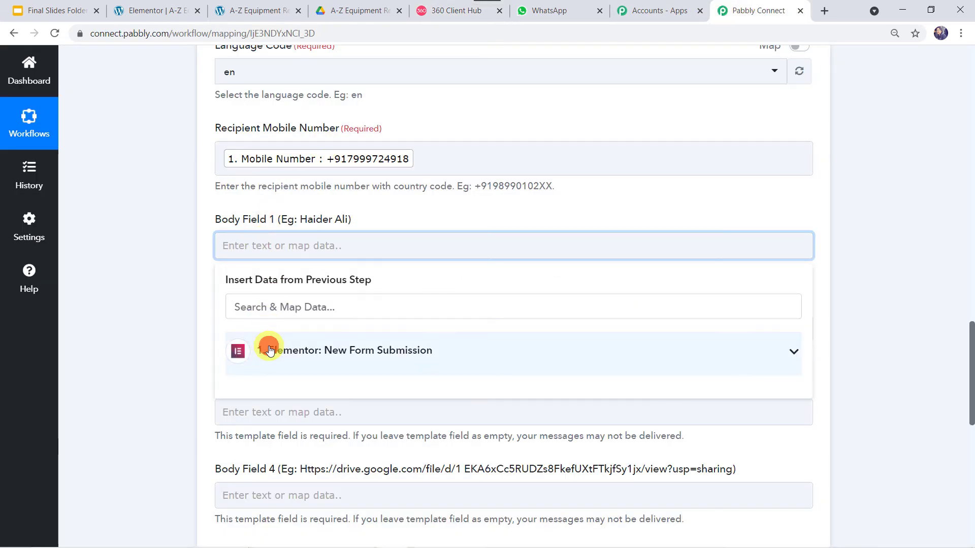
{"action": "left_click", "coordinate": [266, 389]}
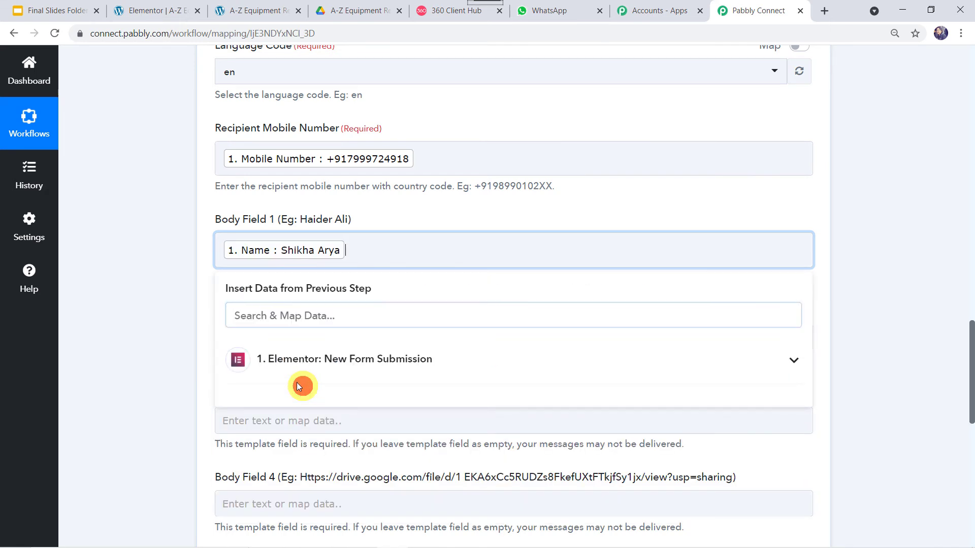
{"action": "left_click", "coordinate": [135, 321]}
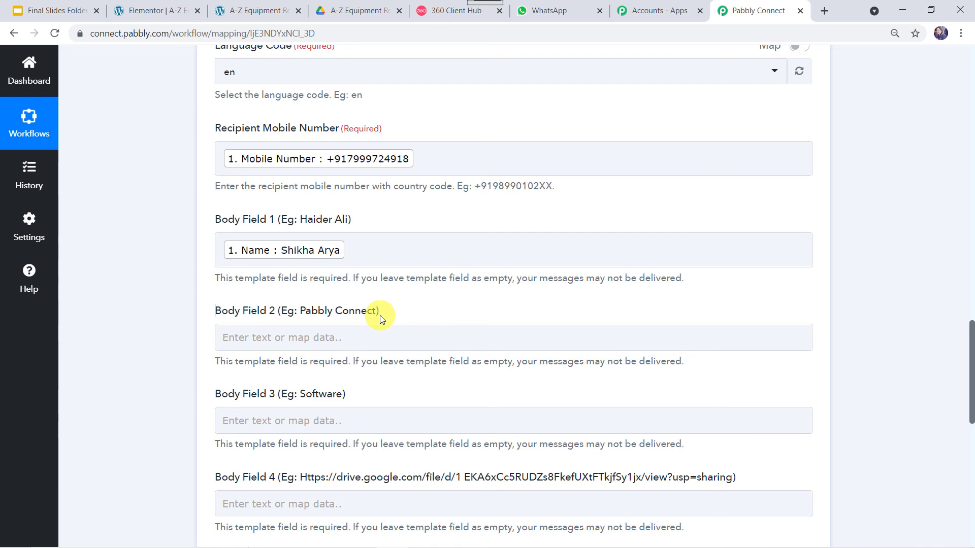
{"action": "left_click", "coordinate": [439, 14]}
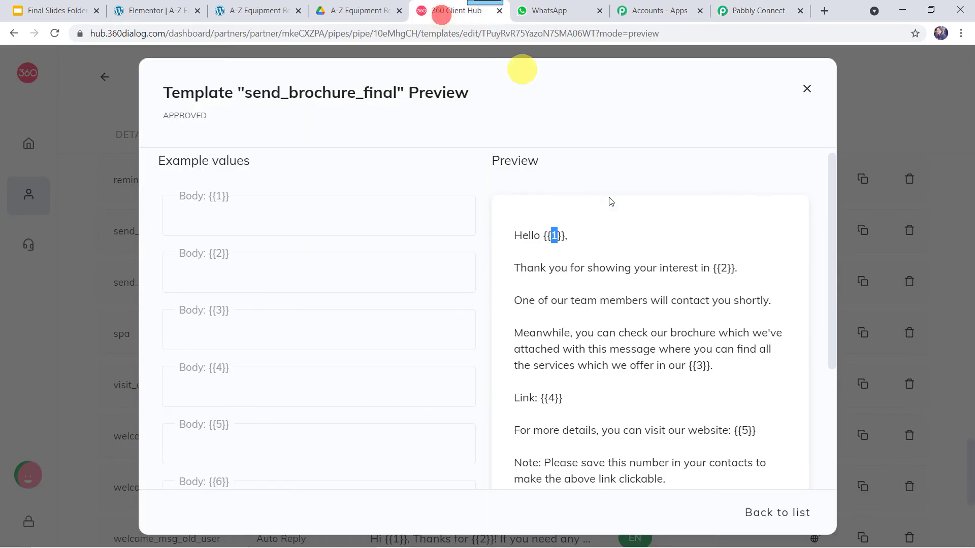
{"action": "double_click", "coordinate": [727, 270]}
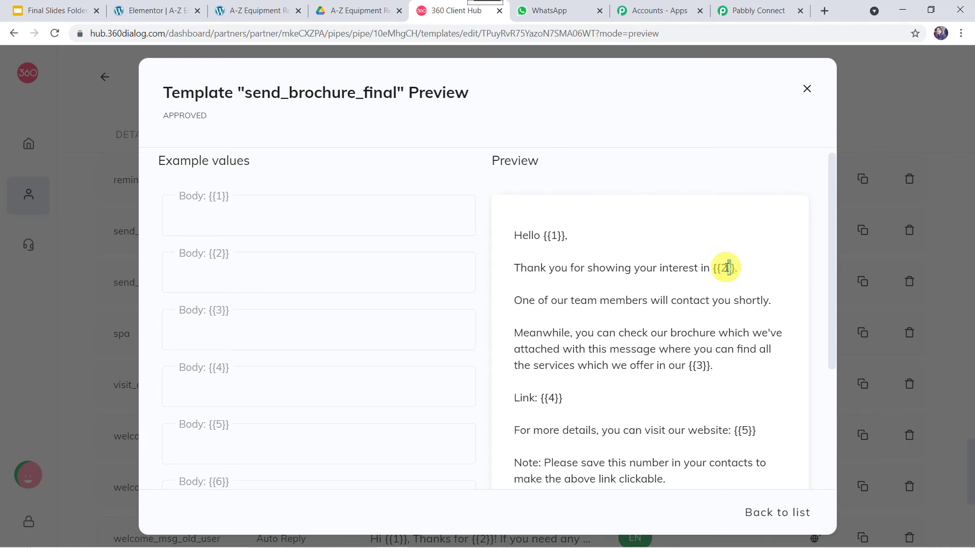
- Glance at the live A-Z Equipment Rentals homepage, then return to the Pabbly Connect mapping form
{"action": "left_click", "coordinate": [259, 11]}
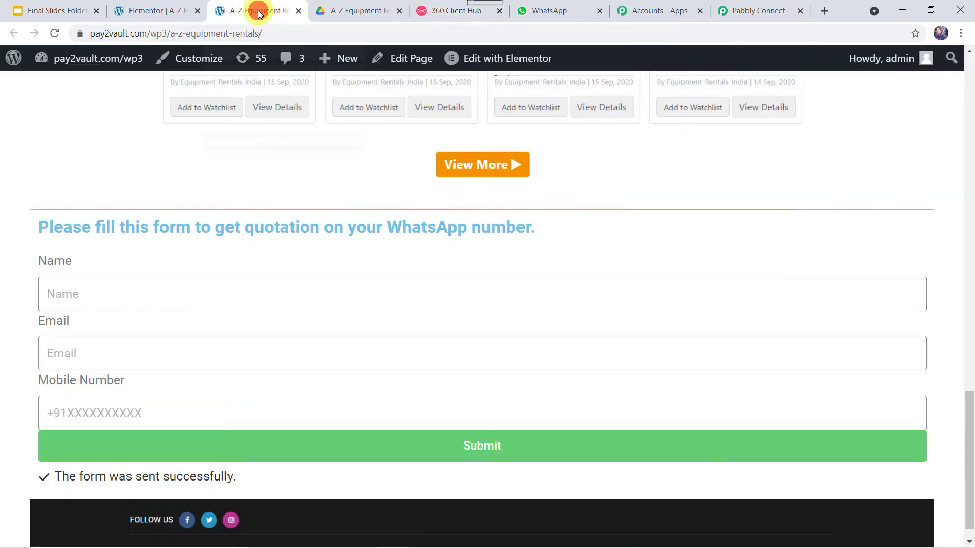
{"action": "scroll", "coordinate": [310, 156], "scroll_direction": "up", "scroll_amount": 20}
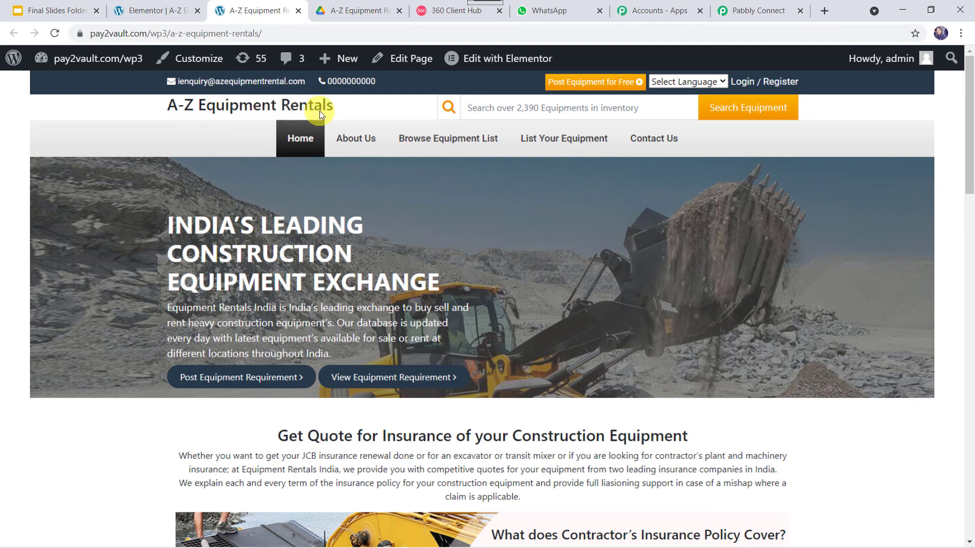
{"action": "left_click", "coordinate": [767, 11]}
- Enter 'A-Z Equipment Rentals' into Body Field 2
{"action": "left_click", "coordinate": [287, 350]}
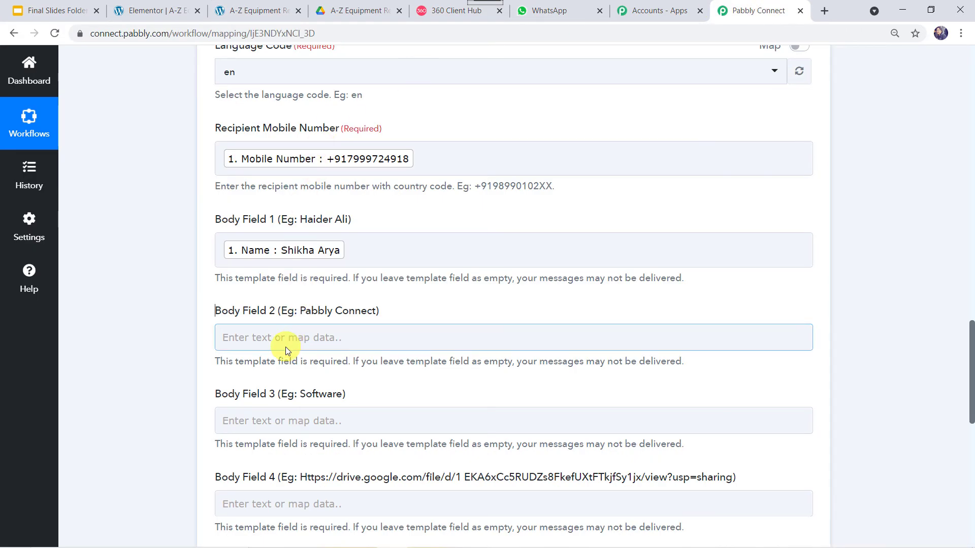
{"action": "left_click", "coordinate": [291, 339]}
{"action": "type", "text": "A"}
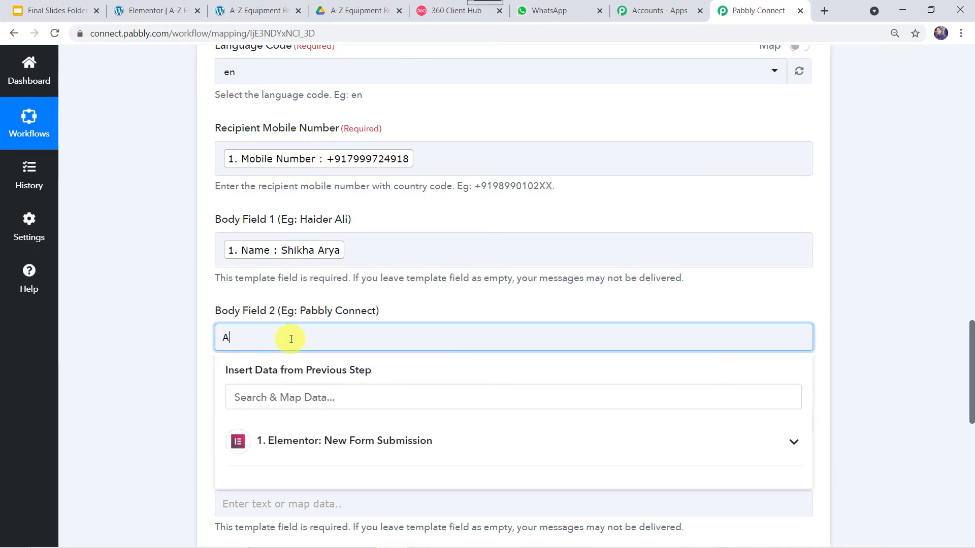
{"action": "type", "text": "-Z Equipment Rentals"}
{"action": "left_click", "coordinate": [139, 385]}
{"action": "scroll", "coordinate": [139, 385], "scroll_direction": "down", "scroll_amount": 3}
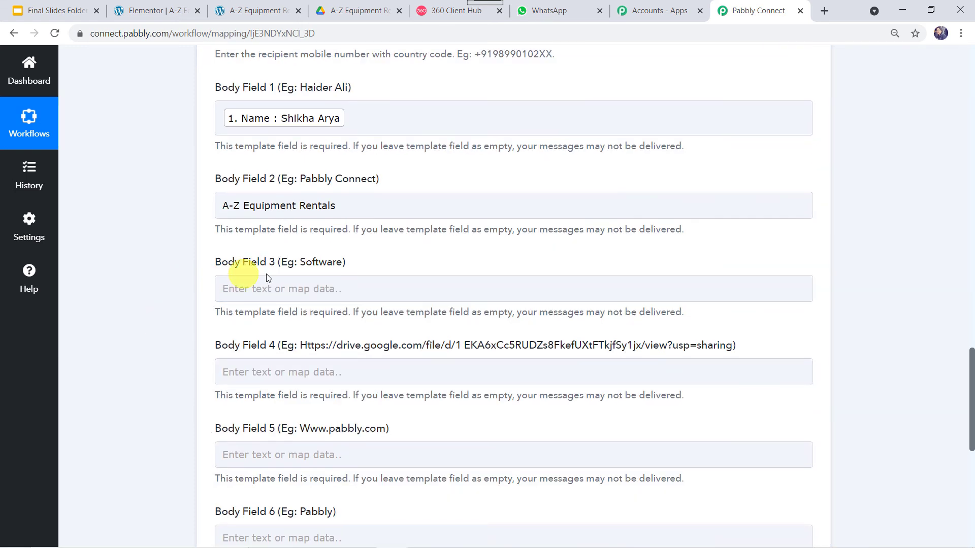
- Paste 'Building Equipment Rental Services' into Body Field 3, checking the template preview before and after
{"action": "left_click", "coordinate": [434, 9]}
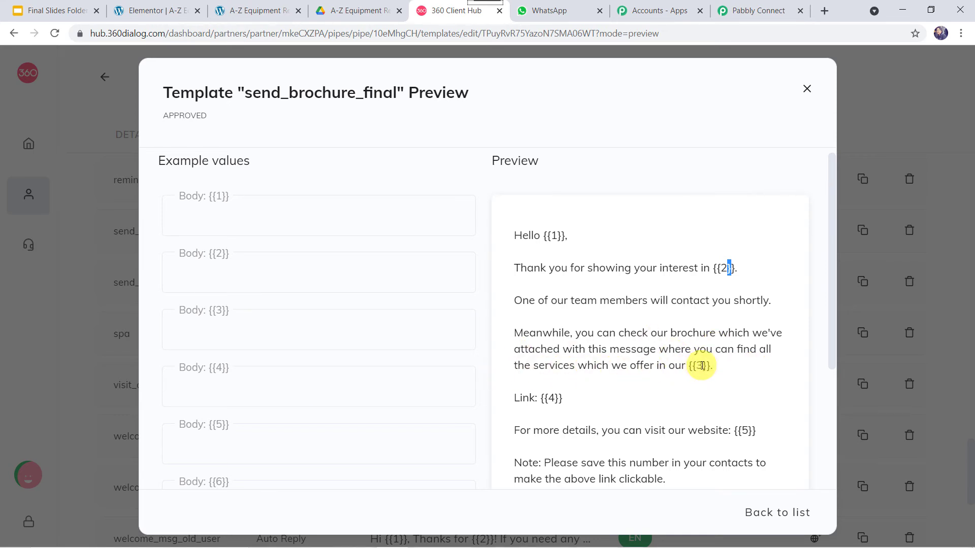
{"action": "left_click", "coordinate": [759, 10]}
{"action": "left_click", "coordinate": [272, 429]}
{"action": "type", "text": "Building Equipment Rental Services"}
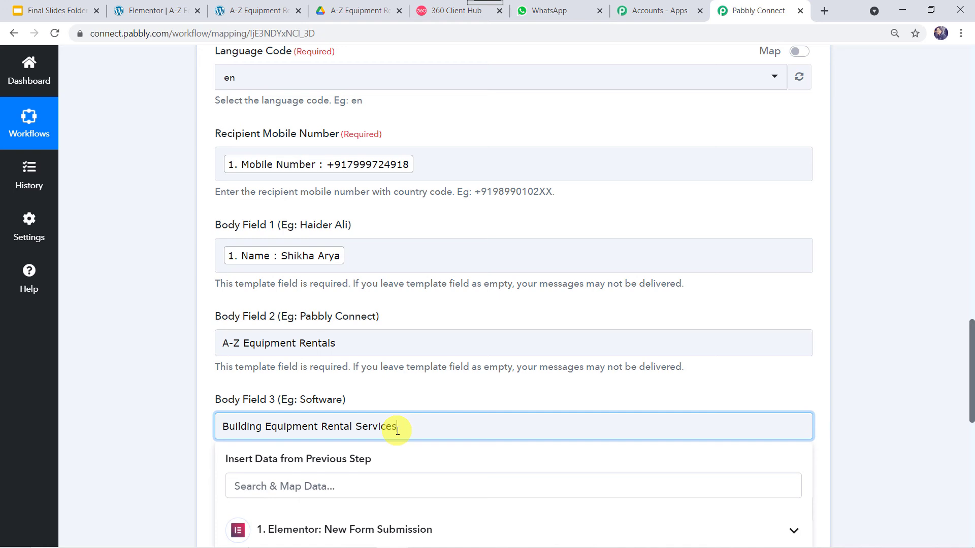
{"action": "left_click", "coordinate": [164, 468]}
{"action": "scroll", "coordinate": [164, 468], "scroll_direction": "down", "scroll_amount": 3}
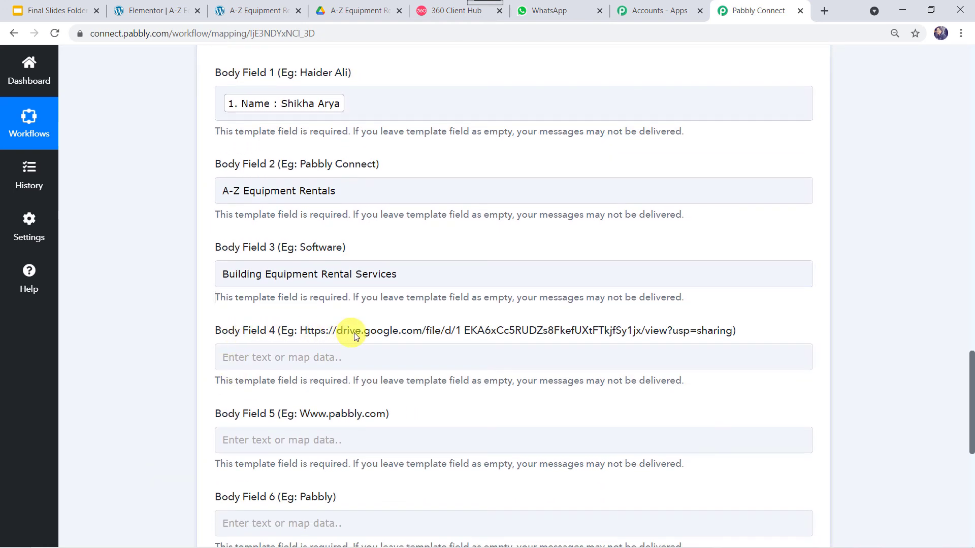
{"action": "left_click", "coordinate": [439, 11]}
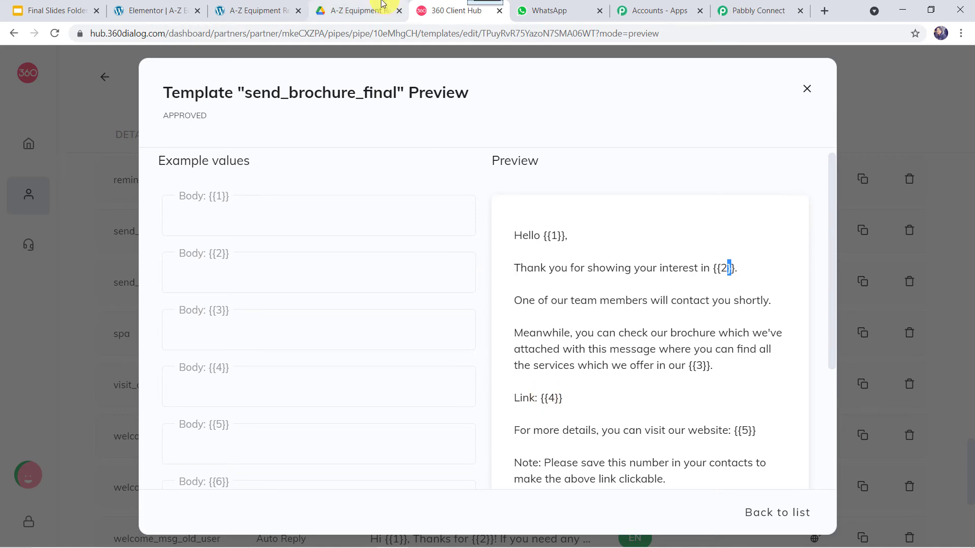
- Copy the Google Drive share link of Equipment Rental Brochure.pdf and return to Pabbly Connect
{"action": "left_click", "coordinate": [364, 12]}
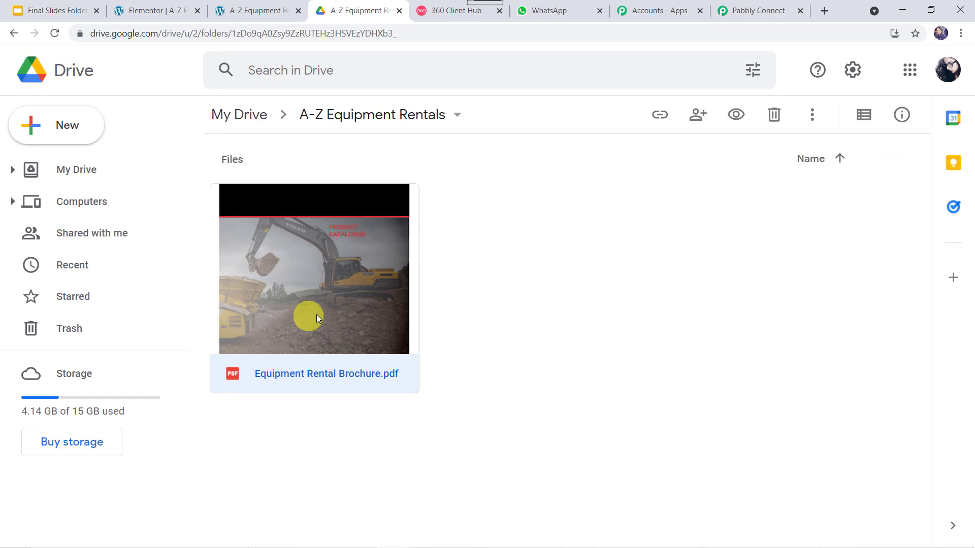
{"action": "right_click", "coordinate": [304, 279]}
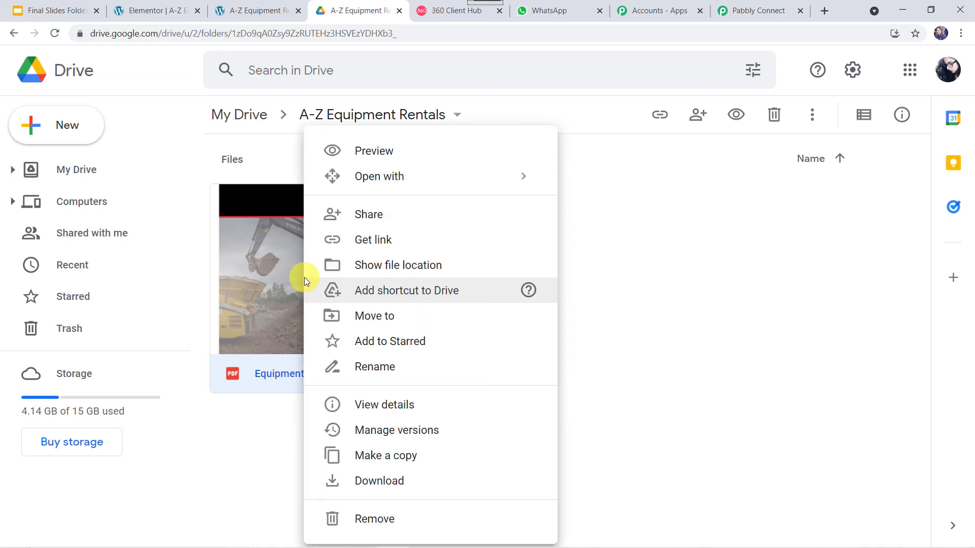
{"action": "left_click", "coordinate": [374, 225]}
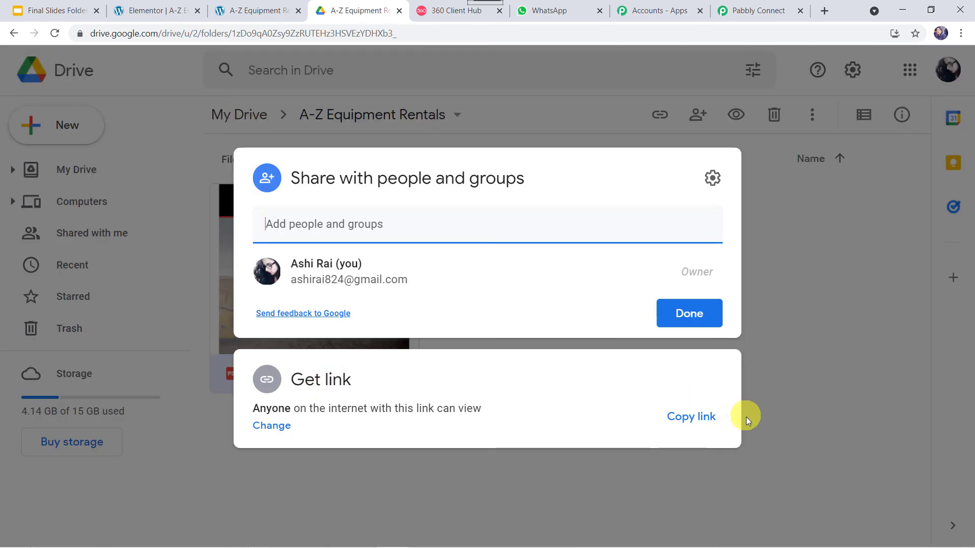
{"action": "left_click", "coordinate": [693, 425]}
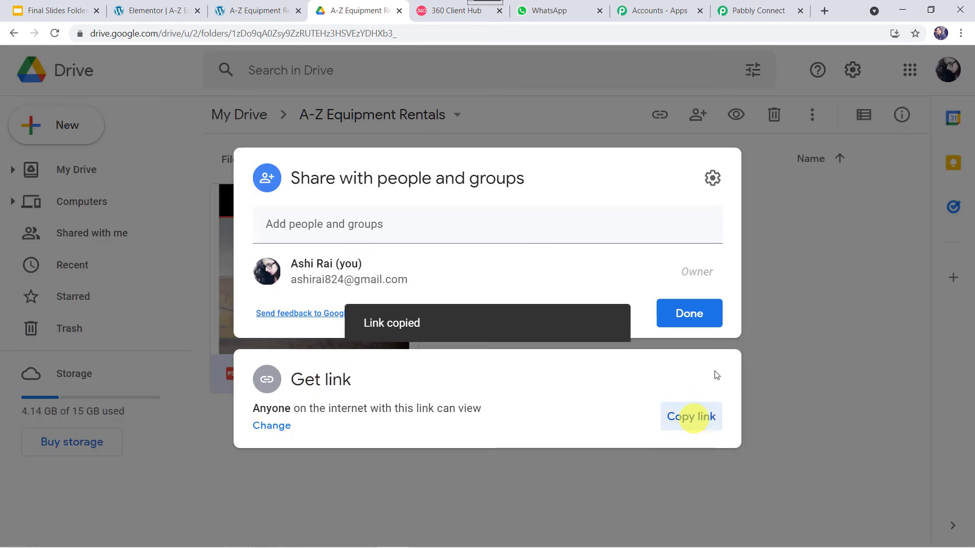
{"action": "left_click", "coordinate": [778, 9]}
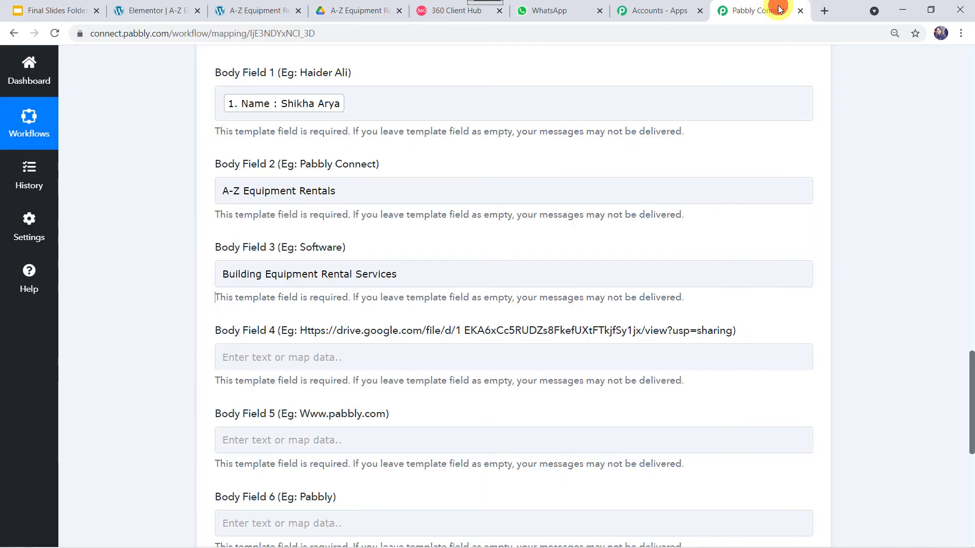
- Paste the brochure's Drive link into Body Field 4
{"action": "right_click", "coordinate": [307, 358]}
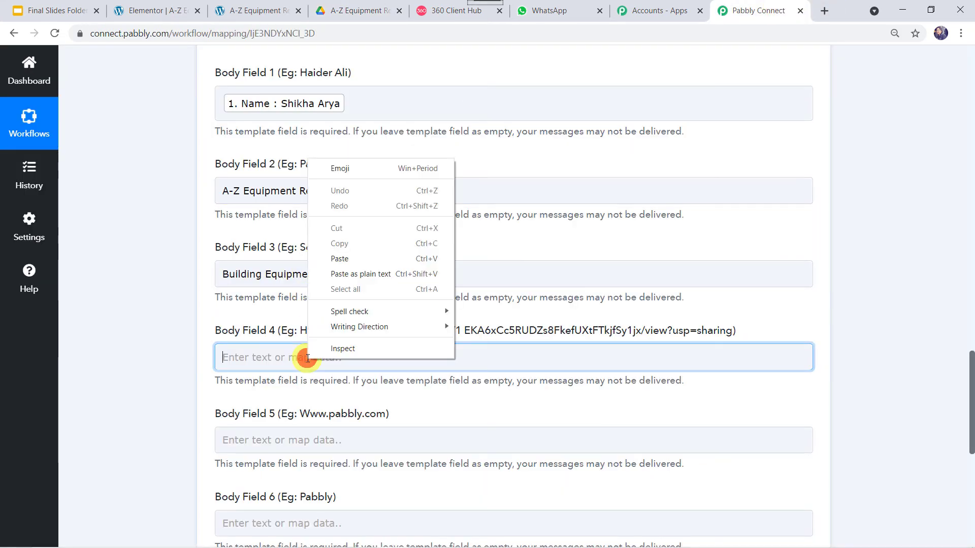
{"action": "left_click", "coordinate": [361, 258]}
{"action": "scroll", "coordinate": [305, 284], "scroll_direction": "down", "scroll_amount": 2}
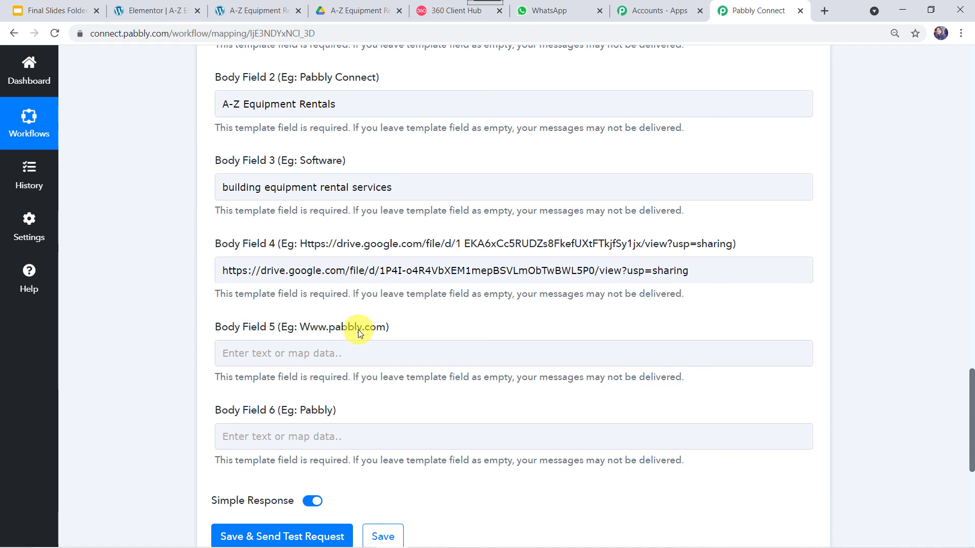
{"action": "left_click", "coordinate": [432, 10]}
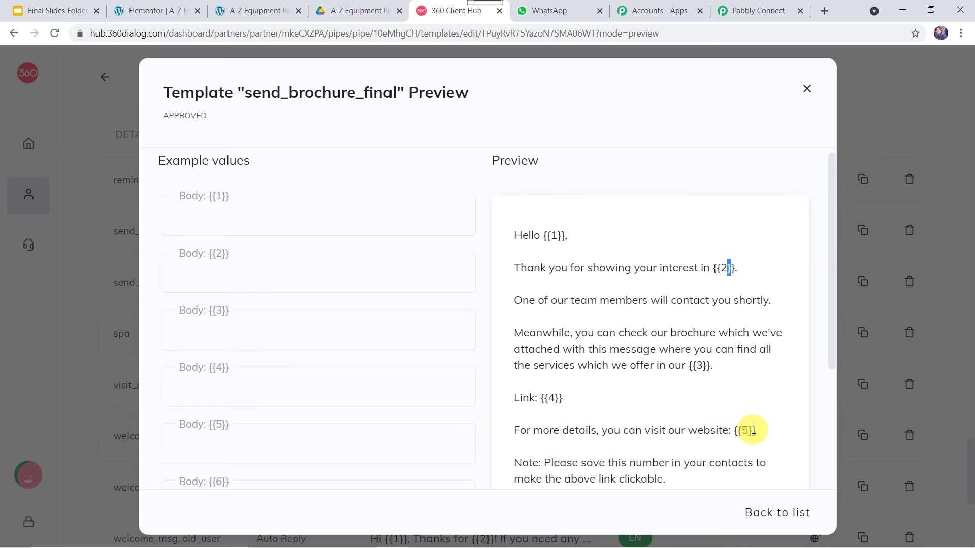
{"action": "left_click", "coordinate": [260, 11]}
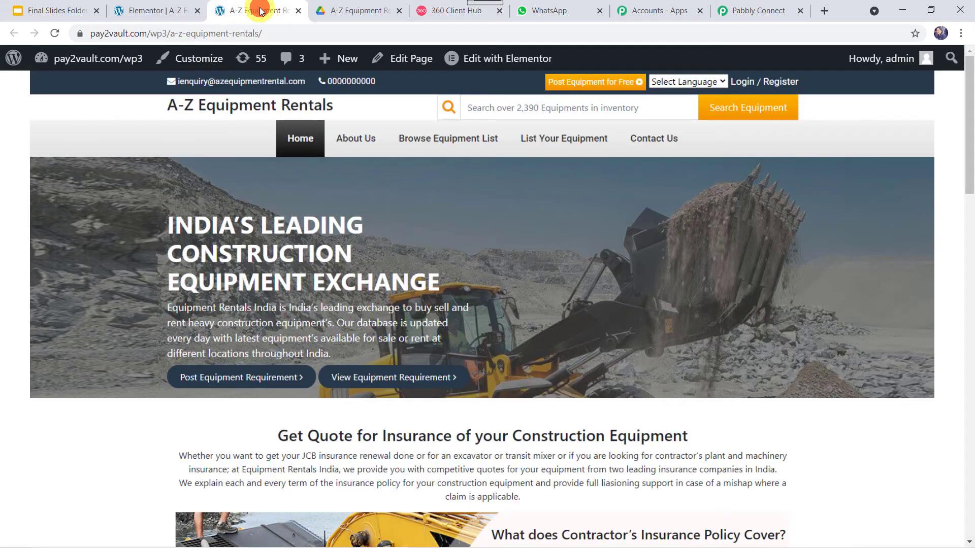
{"action": "left_click", "coordinate": [273, 33]}
{"action": "key", "text": "ctrl+c"}
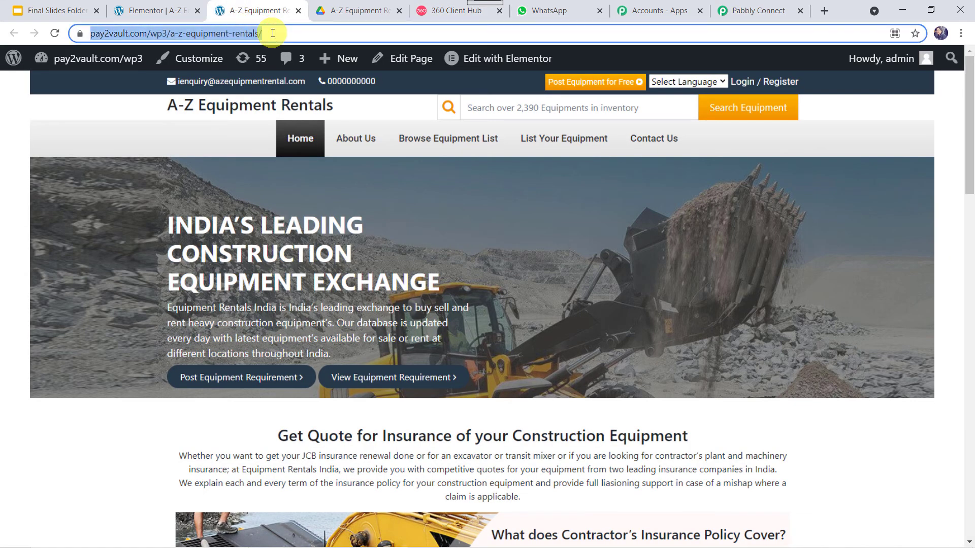
{"action": "left_click", "coordinate": [748, 10]}
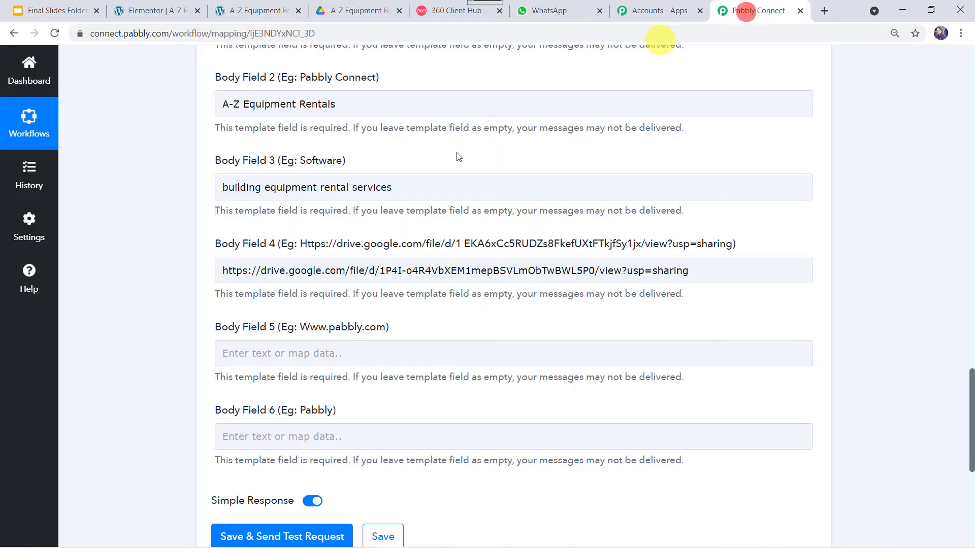
{"action": "scroll", "coordinate": [315, 311], "scroll_direction": "down", "scroll_amount": 1}
{"action": "right_click", "coordinate": [313, 307]}
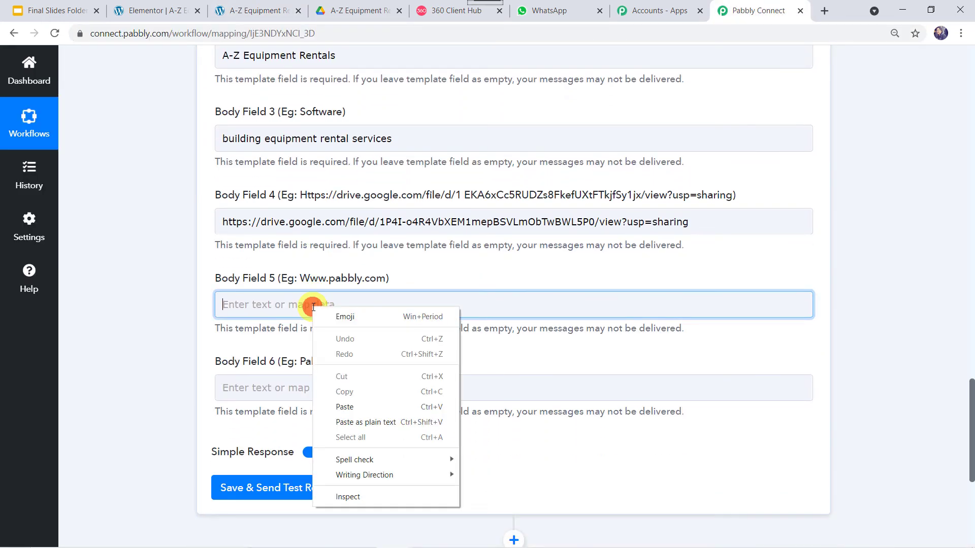
{"action": "left_click", "coordinate": [358, 406]}
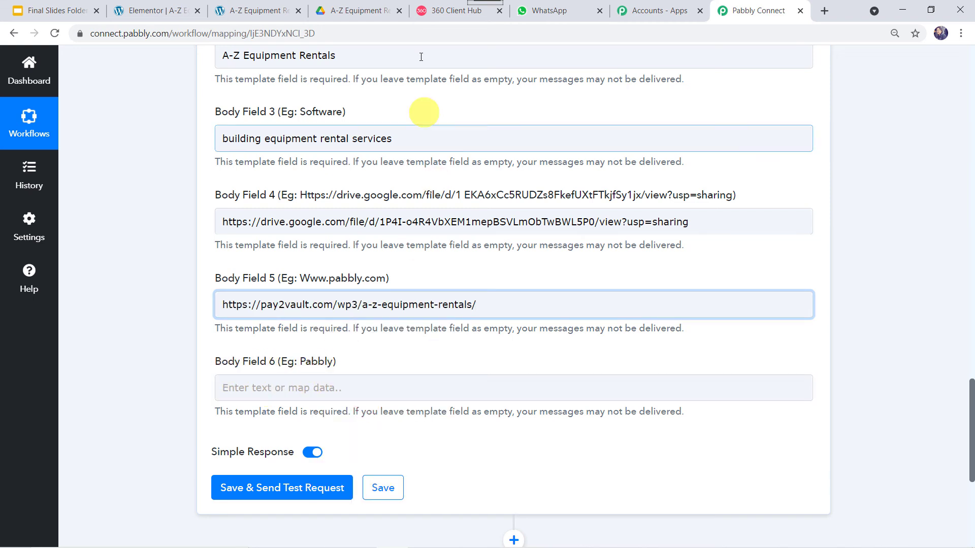
- Copy 'A-Z Equipment Rentals' from Body Field 2 into Body Field 6
{"action": "left_click", "coordinate": [447, 11]}
{"action": "scroll", "coordinate": [558, 386], "scroll_direction": "down", "scroll_amount": 4}
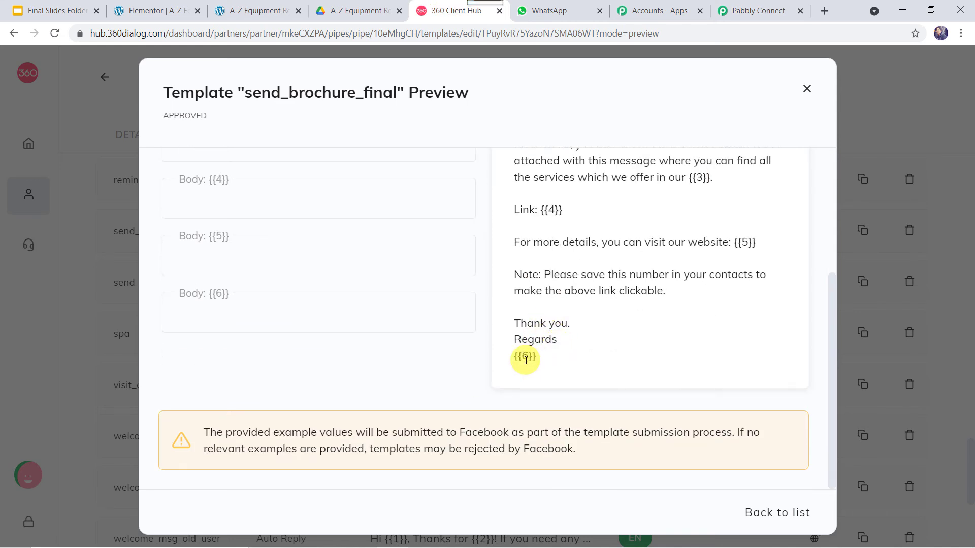
{"action": "left_click", "coordinate": [750, 7]}
{"action": "scroll", "coordinate": [261, 169], "scroll_direction": "up", "scroll_amount": 1}
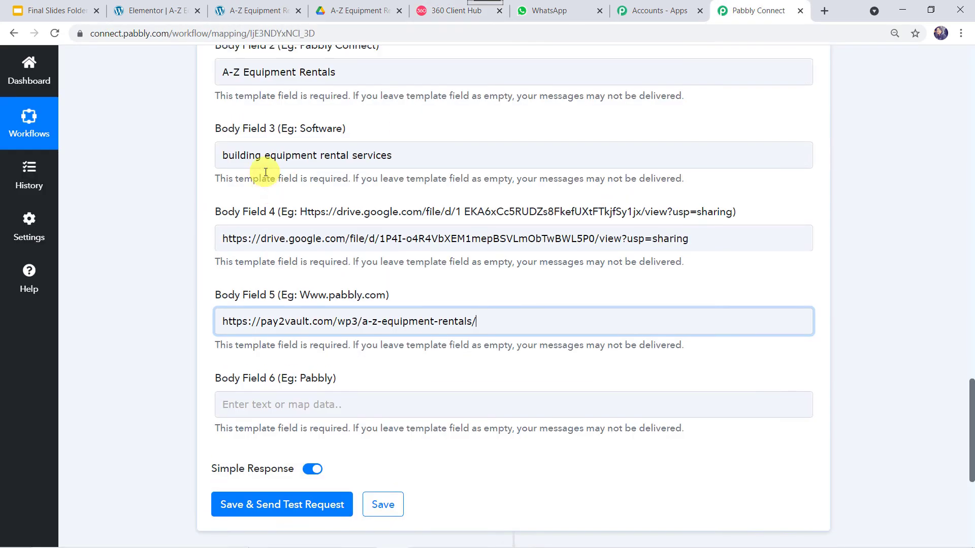
{"action": "left_click_drag", "start_coordinate": [346, 79], "coordinate": [214, 77]}
{"action": "key", "text": "ctrl+c"}
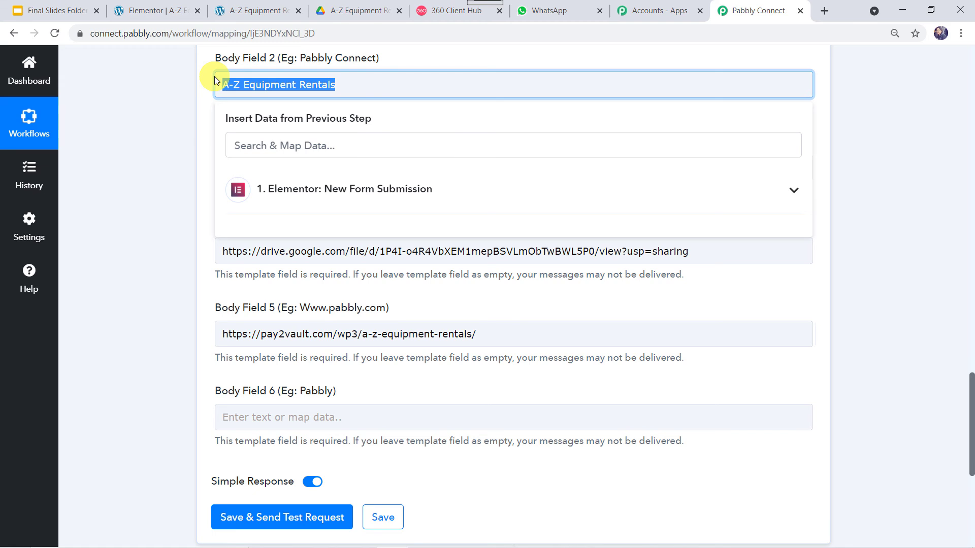
{"action": "left_click", "coordinate": [235, 417]}
{"action": "key", "text": "ctrl+v"}
{"action": "left_click", "coordinate": [162, 423]}
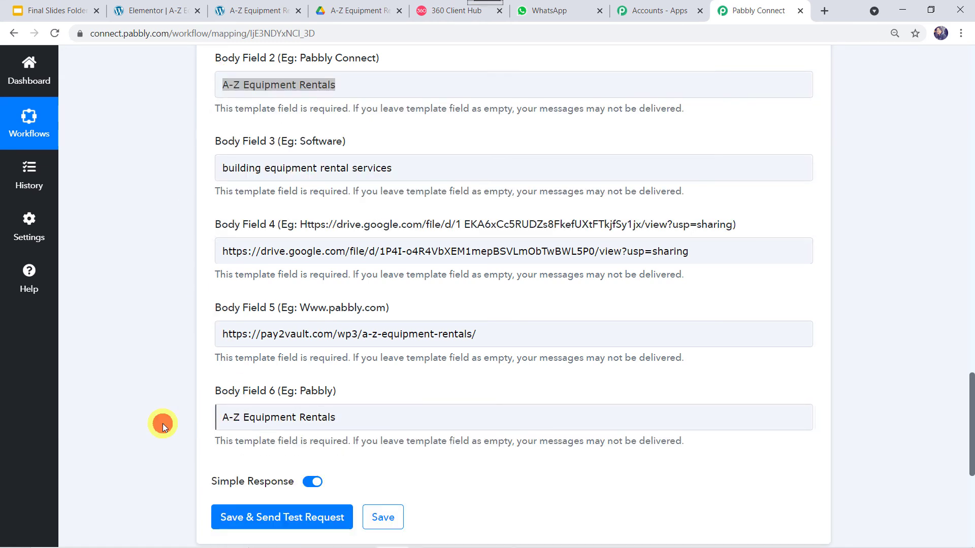
{"action": "scroll", "coordinate": [163, 423], "scroll_direction": "down", "scroll_amount": 1}
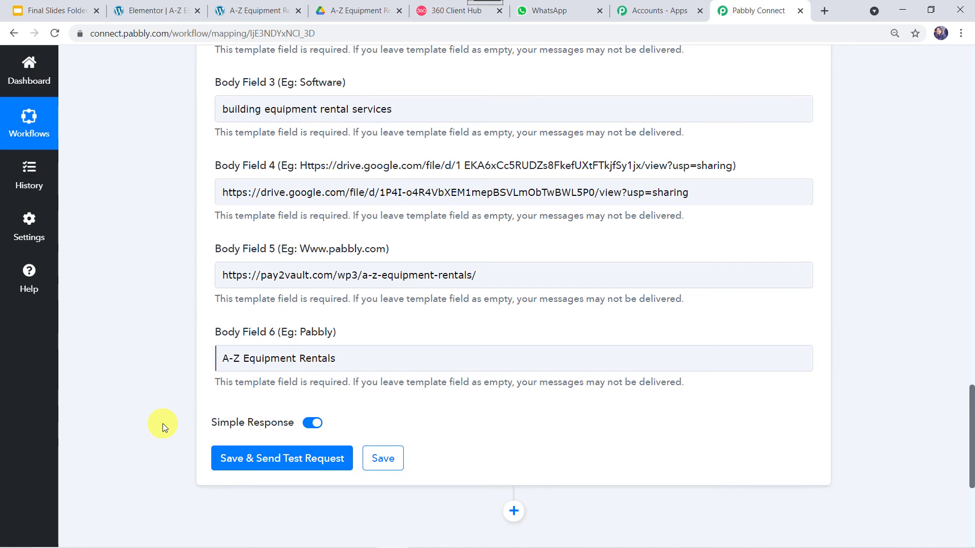
- Save the WhatsApp step and send a test request returning a message ID, then go to WhatsApp Web
{"action": "left_click", "coordinate": [297, 463]}
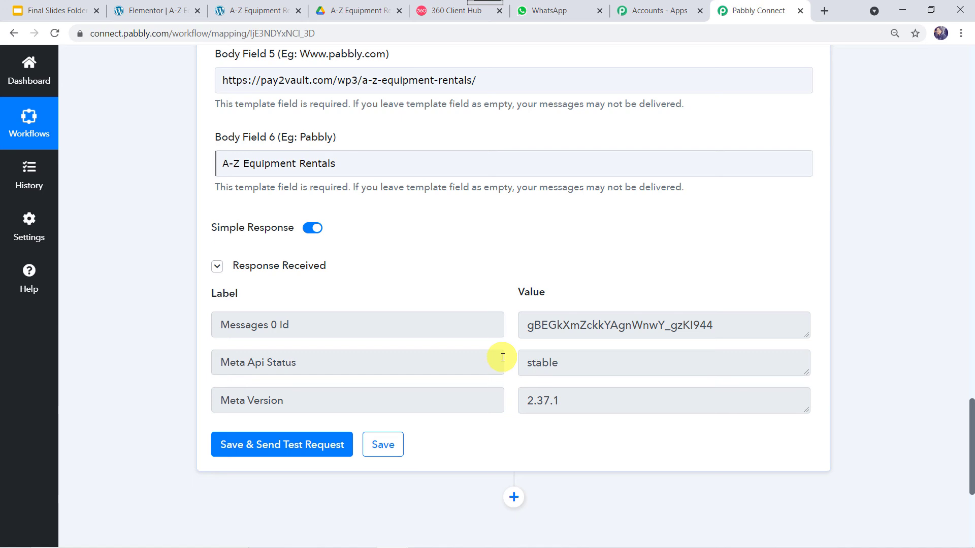
{"action": "left_click", "coordinate": [561, 9]}
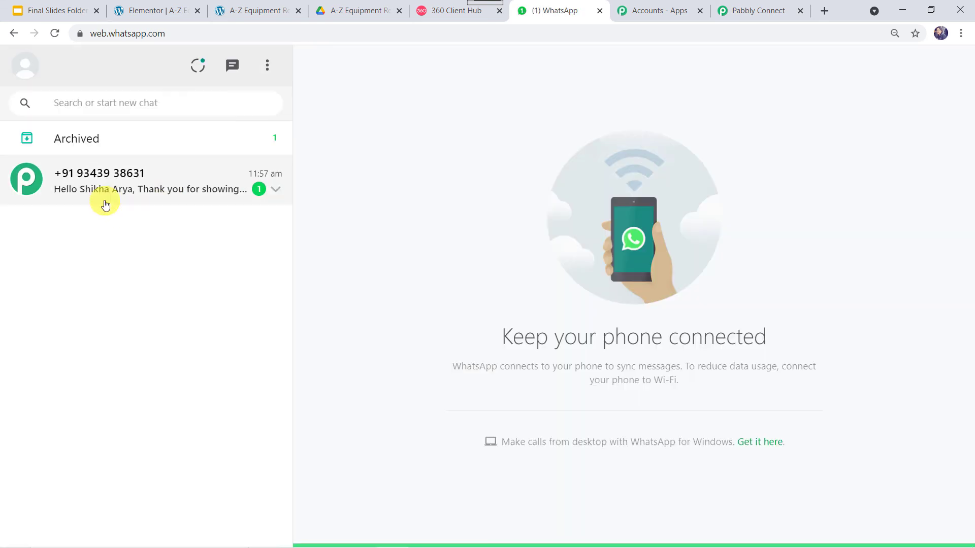
- Open the new chat and highlight the name, A-Z Equipment Rentals and services phrase in the message
{"action": "left_click", "coordinate": [126, 193]}
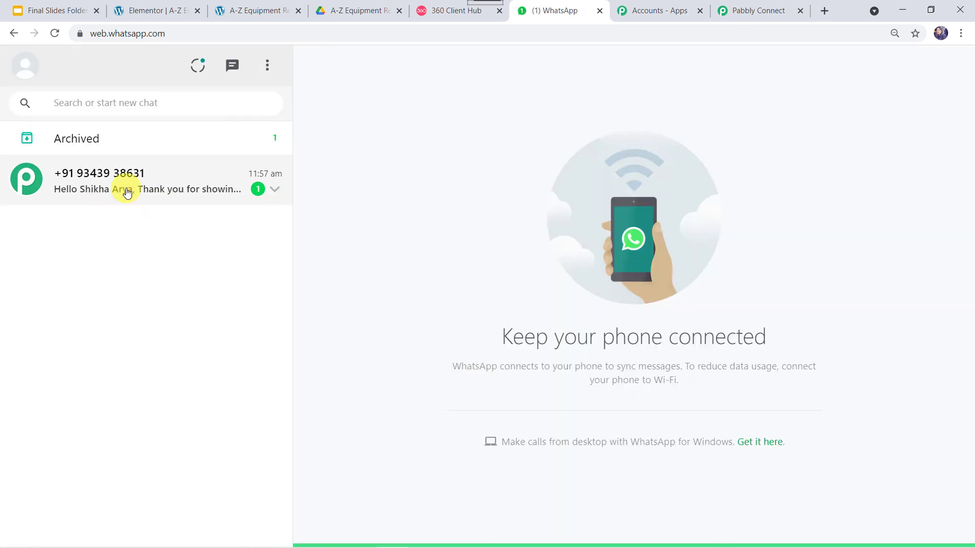
{"action": "left_click", "coordinate": [127, 193]}
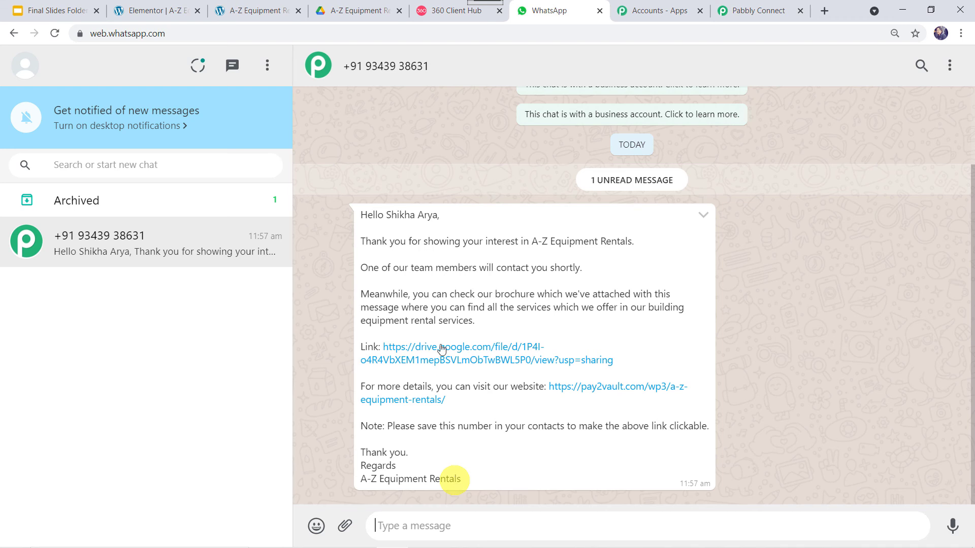
{"action": "left_click_drag", "start_coordinate": [387, 213], "coordinate": [448, 222]}
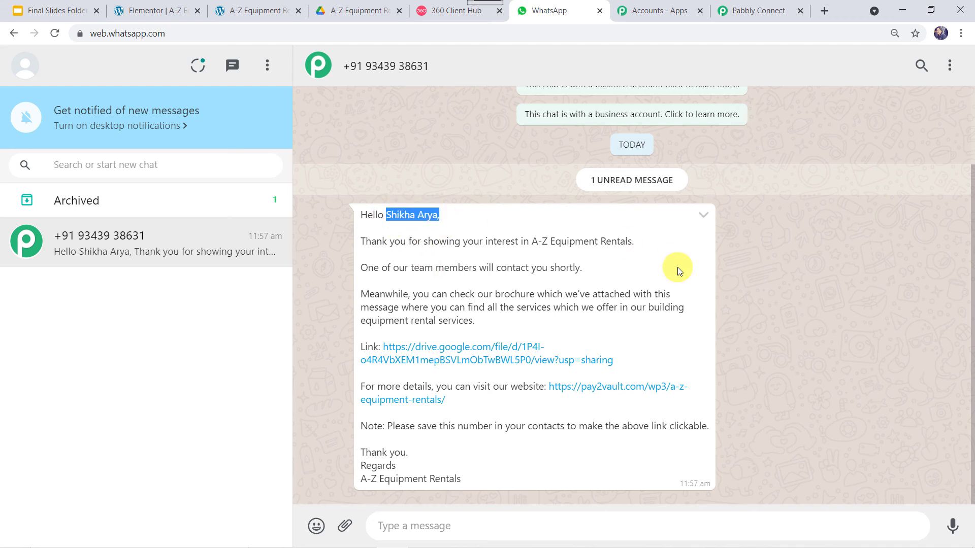
{"action": "left_click", "coordinate": [531, 240]}
{"action": "left_click_drag", "start_coordinate": [531, 240], "coordinate": [632, 244]}
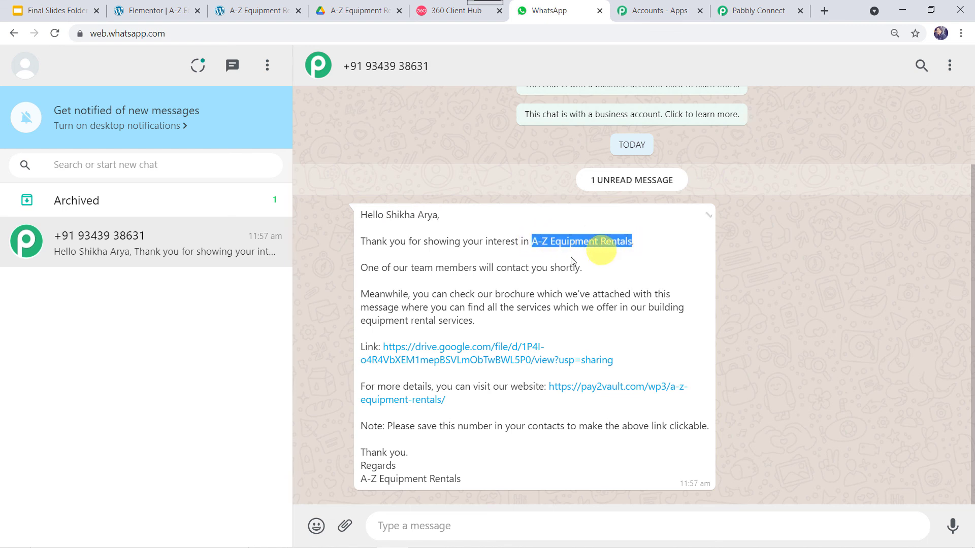
{"action": "left_click_drag", "start_coordinate": [649, 308], "coordinate": [676, 321]}
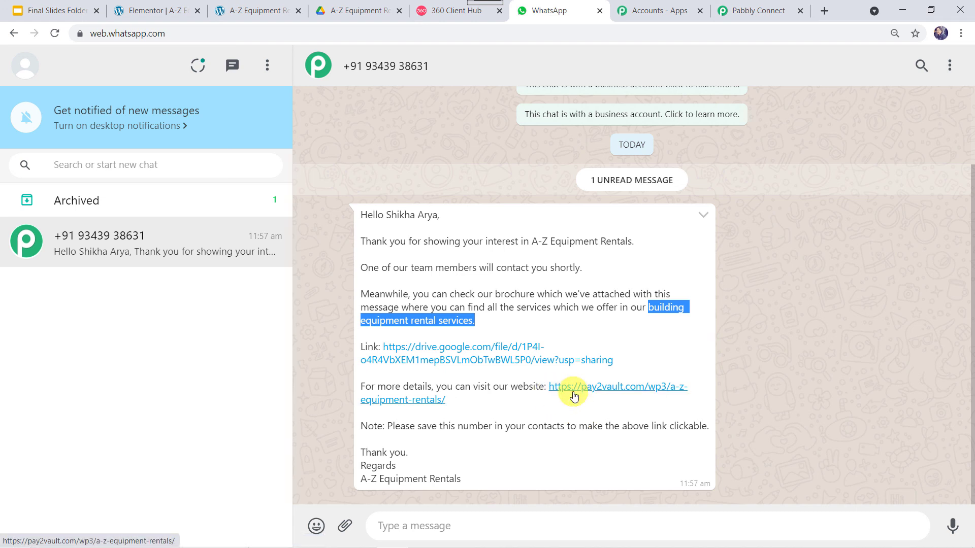
{"action": "left_click_drag", "start_coordinate": [463, 478], "coordinate": [348, 475]}
{"action": "left_click_drag", "start_coordinate": [480, 484], "coordinate": [356, 483]}
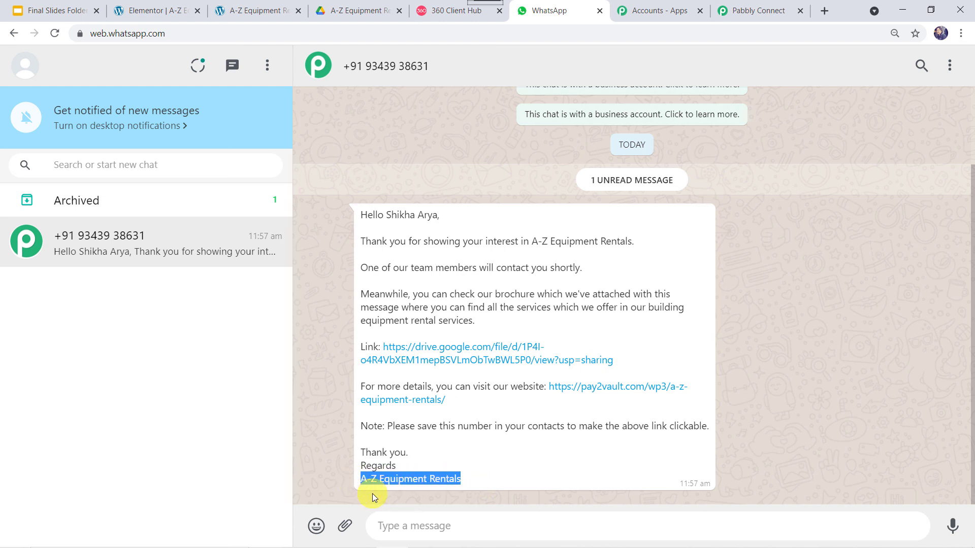
- Dismiss the reply quote and open the brochure's drive.google.com link from the message
{"action": "double_click", "coordinate": [374, 494]}
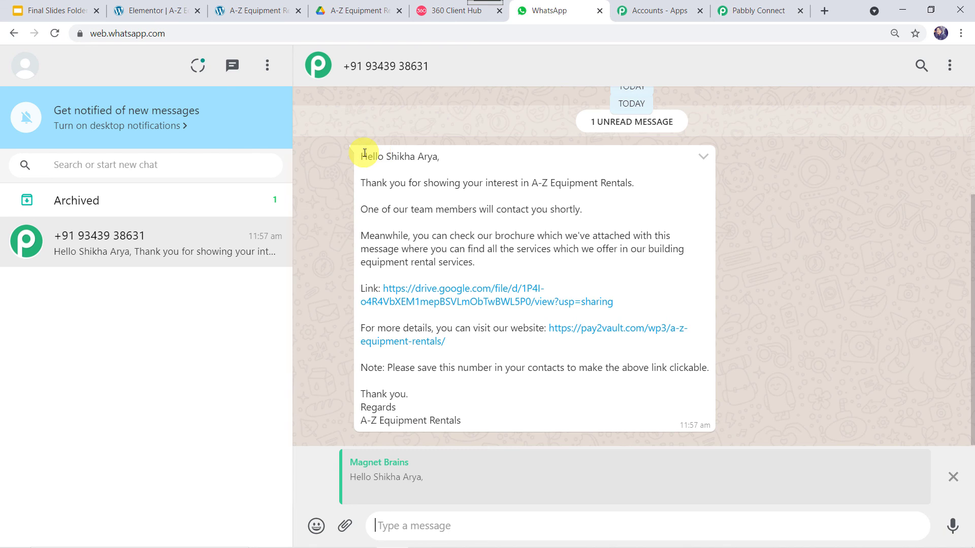
{"action": "left_click", "coordinate": [953, 477]}
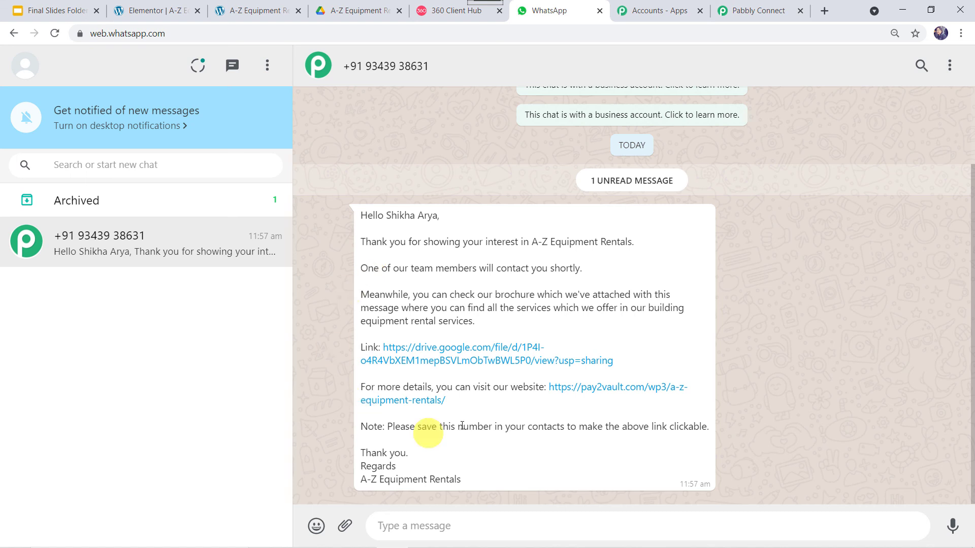
{"action": "left_click", "coordinate": [472, 362]}
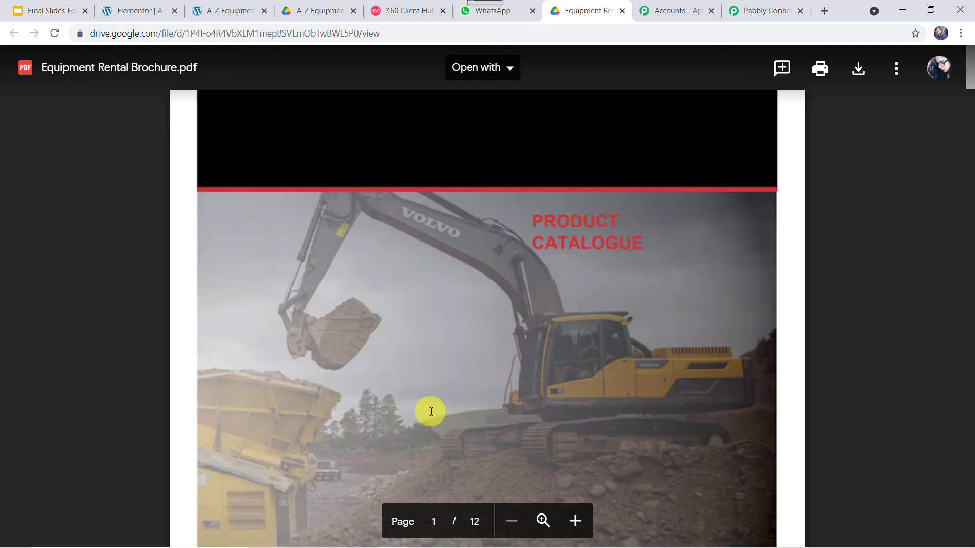
- Scroll through the Equipment Rental Brochure PDF pages, then return to the WhatsApp Web chat
{"action": "scroll", "coordinate": [430, 410], "scroll_direction": "down", "scroll_amount": 15}
{"action": "scroll", "coordinate": [430, 410], "scroll_direction": "down", "scroll_amount": 20}
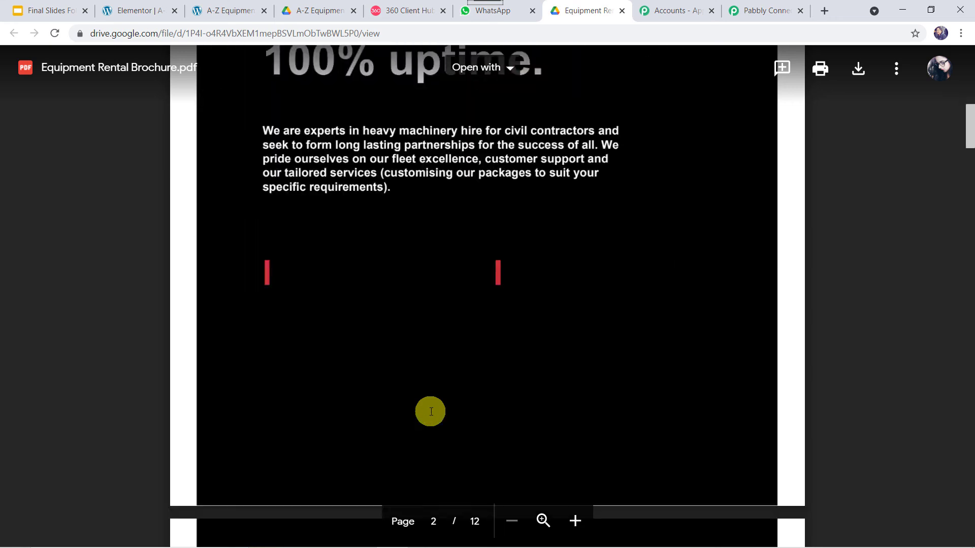
{"action": "scroll", "coordinate": [431, 410], "scroll_direction": "up", "scroll_amount": 20}
{"action": "scroll", "coordinate": [431, 410], "scroll_direction": "up", "scroll_amount": 10}
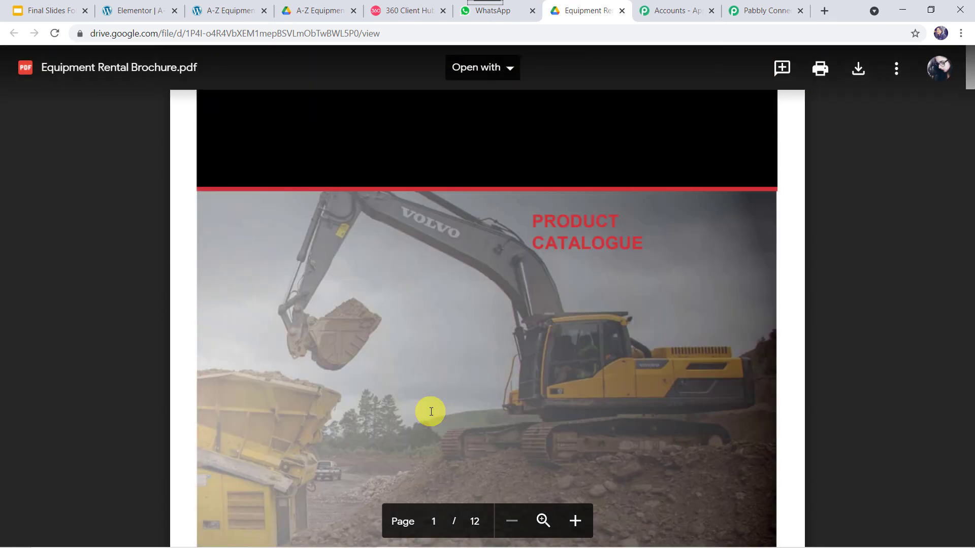
{"action": "mouse_move", "coordinate": [485, 4]}
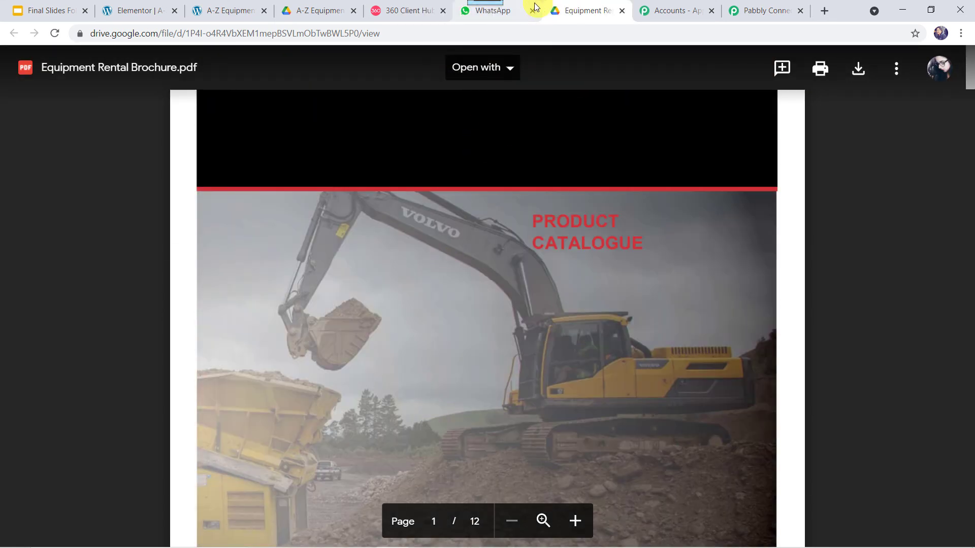
{"action": "left_click", "coordinate": [518, 20]}
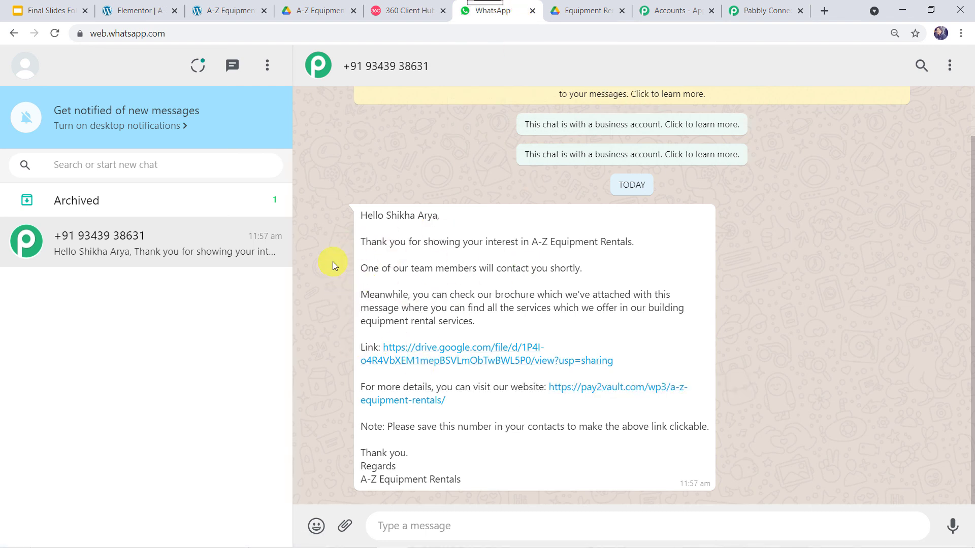
- Save the WhatsApp by 360Dialog template-message step in Pabbly Connect and switch to the A-Z Equipment Rentals site
{"action": "left_click", "coordinate": [751, 13]}
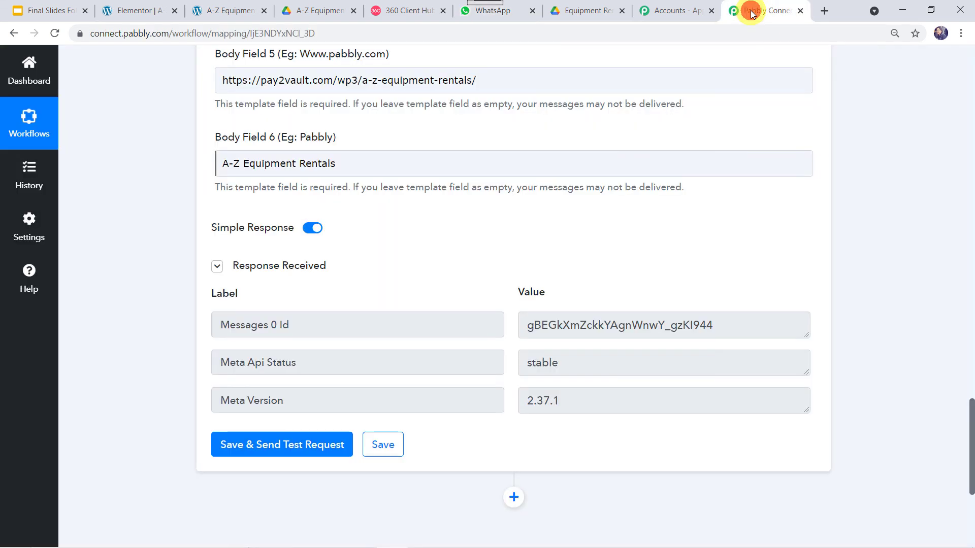
{"action": "left_click", "coordinate": [397, 454]}
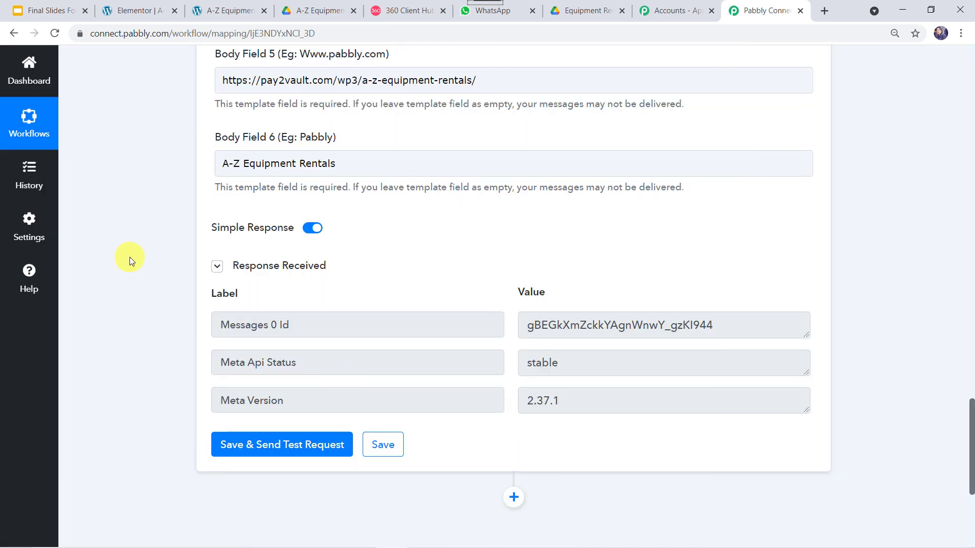
{"action": "scroll", "coordinate": [129, 257], "scroll_direction": "up", "scroll_amount": 20}
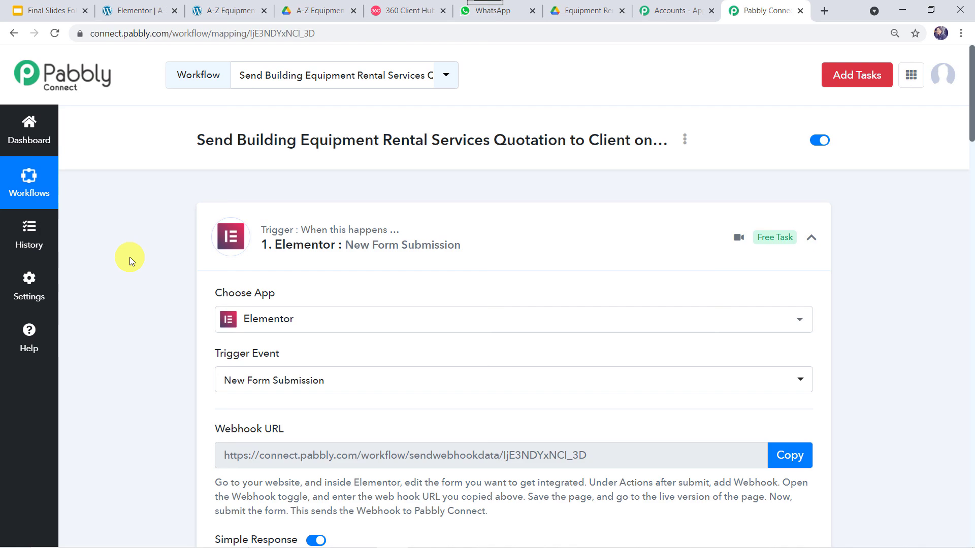
{"action": "key", "text": "ctrl+3"}
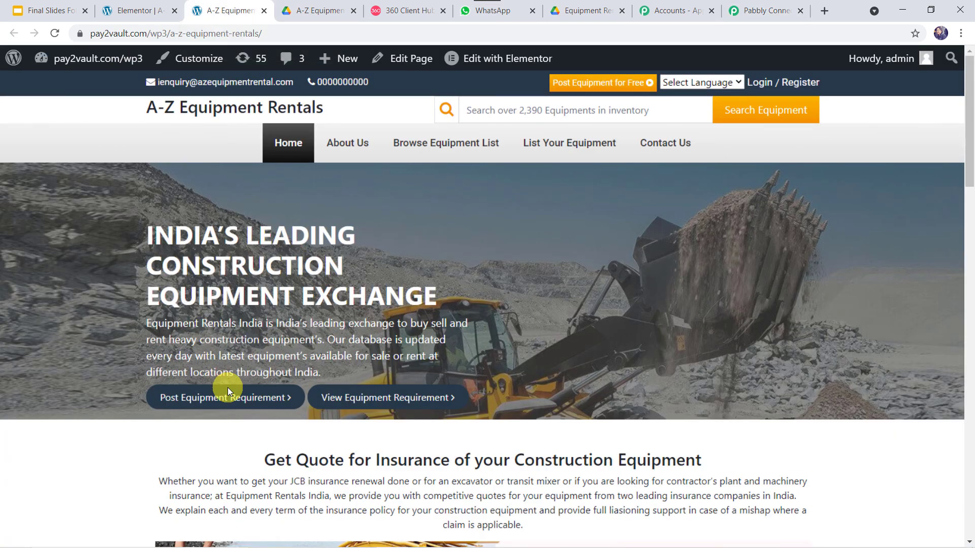
- Submit a second test quotation with the visitor's name, e-mail address and mobile number
{"action": "scroll", "coordinate": [228, 388], "scroll_direction": "down", "scroll_amount": 8}
{"action": "scroll", "coordinate": [227, 388], "scroll_direction": "down", "scroll_amount": 15}
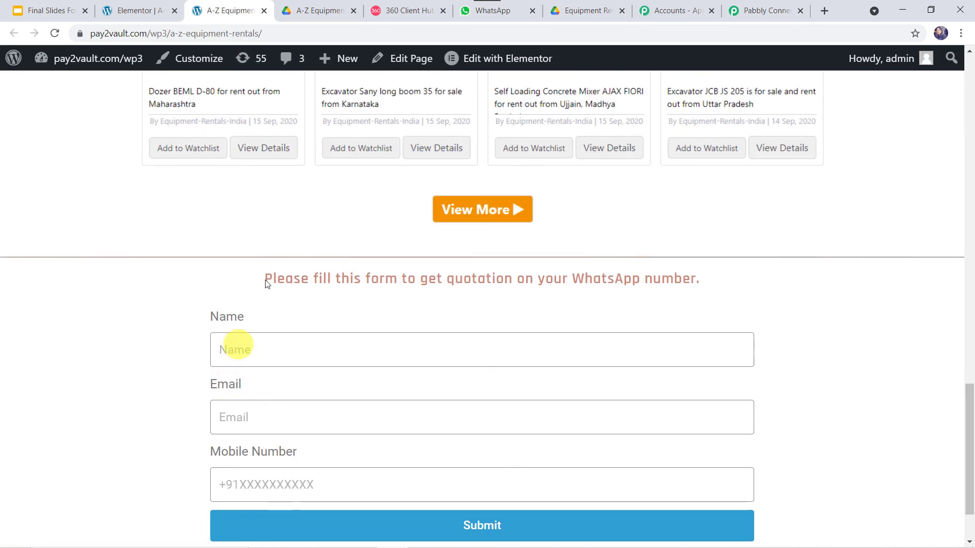
{"action": "left_click", "coordinate": [265, 279]}
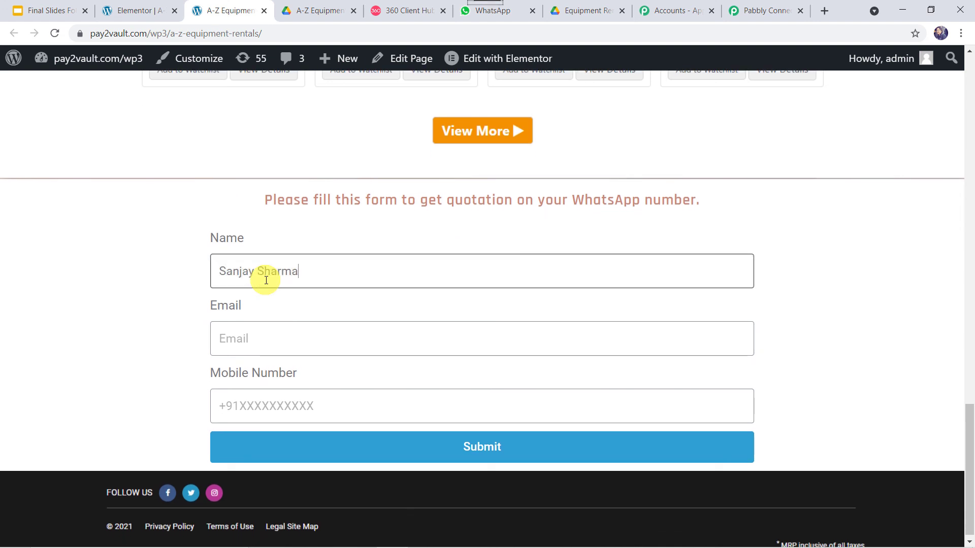
{"action": "key", "text": "Tab"}
{"action": "type", "text": "sa"}
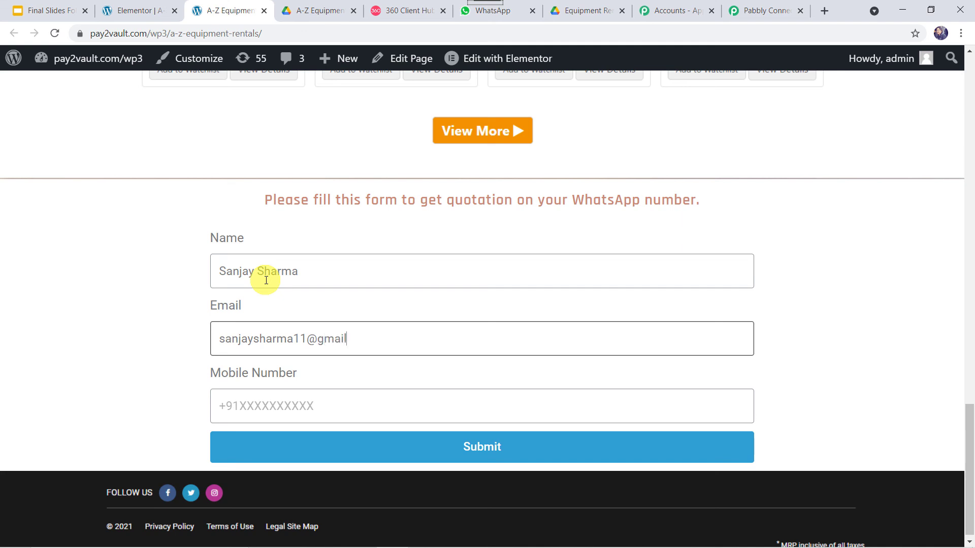
{"action": "type", "text": "m"}
{"action": "key", "text": "Tab"}
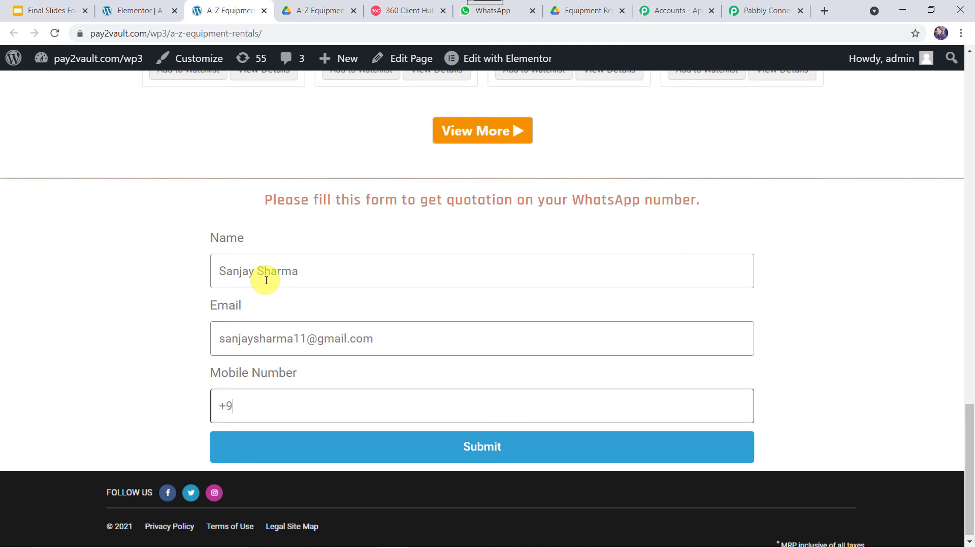
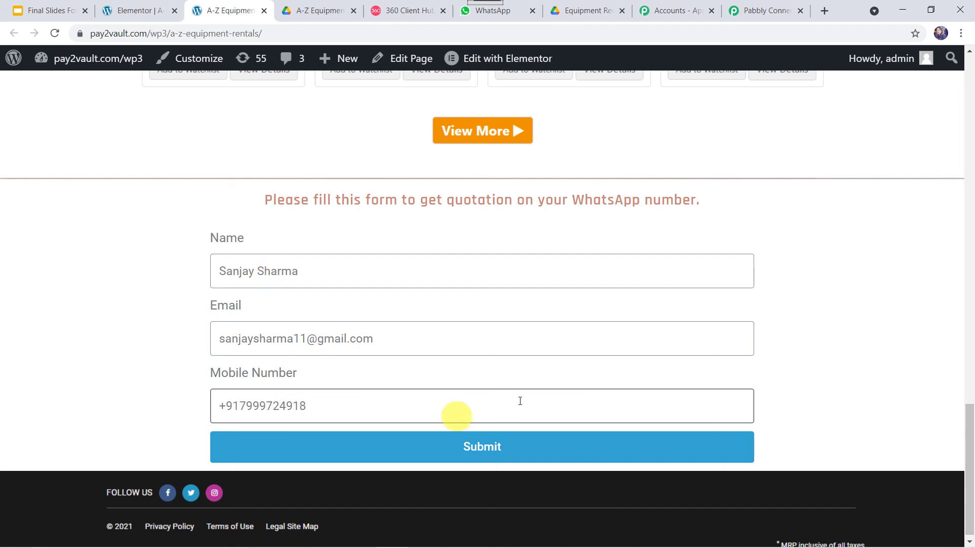
{"action": "left_click", "coordinate": [464, 452]}
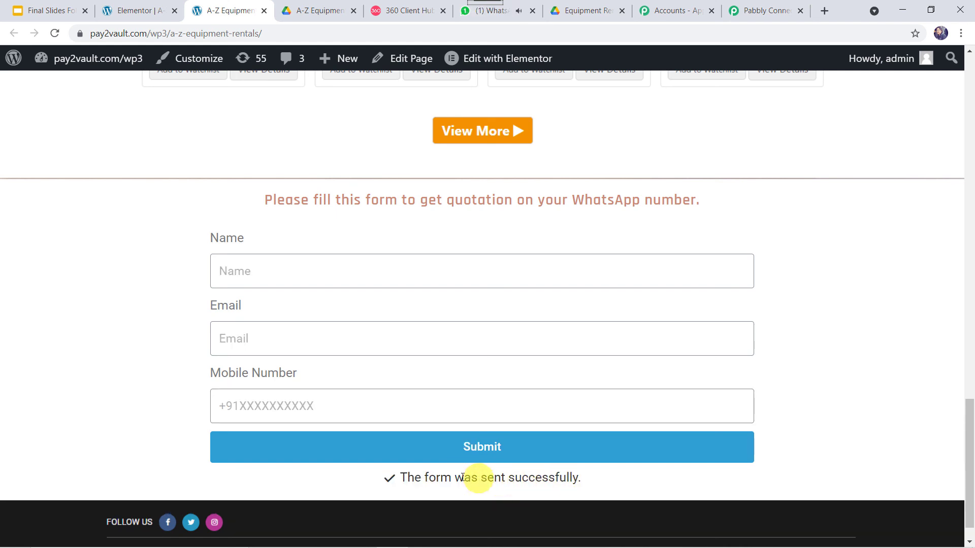
- Check the new A-Z Equipment Rentals message in WhatsApp and open its drive.google.com brochure link
{"action": "left_click", "coordinate": [517, 16]}
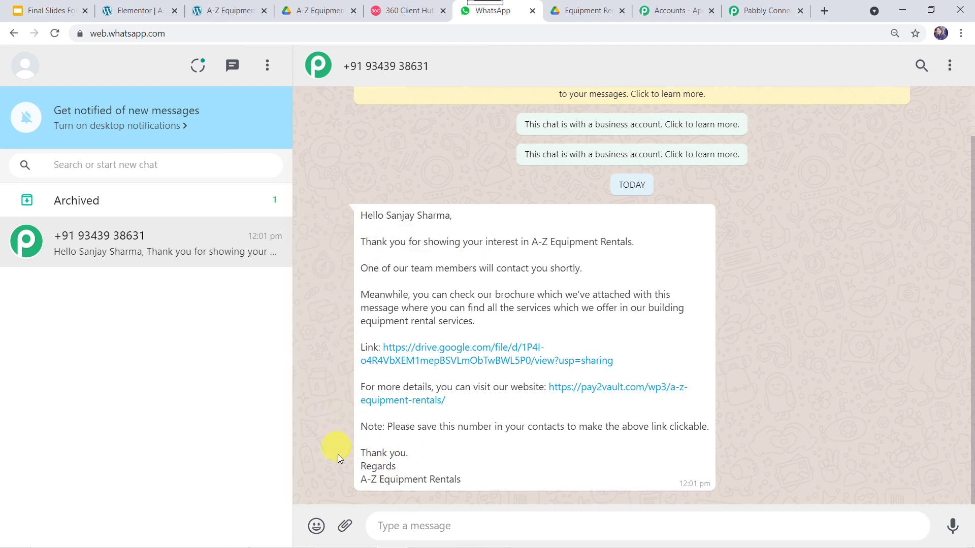
{"action": "left_click", "coordinate": [412, 361]}
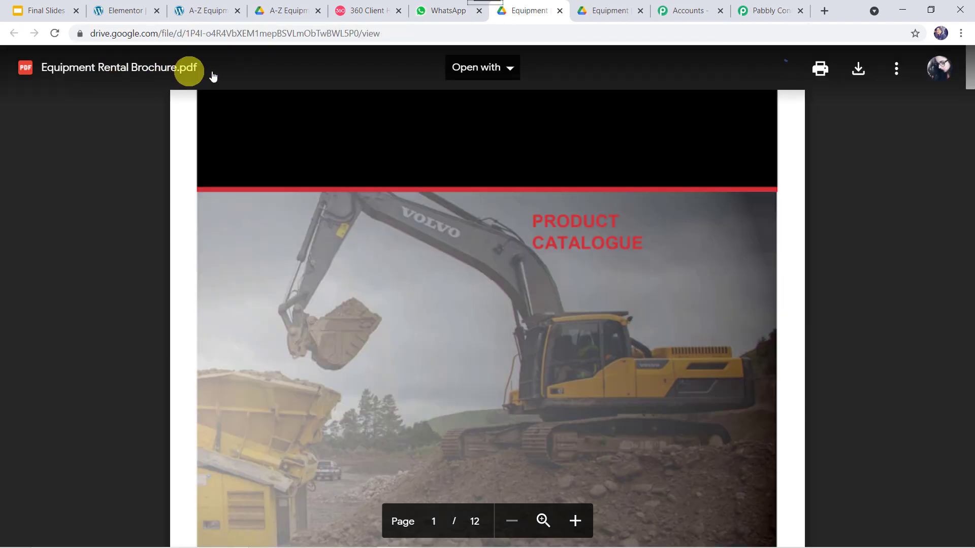
- Scroll through the 12-page Equipment Rental Brochure.pdf, then return to the WhatsApp chat
{"action": "scroll", "coordinate": [411, 350], "scroll_direction": "down", "scroll_amount": 15}
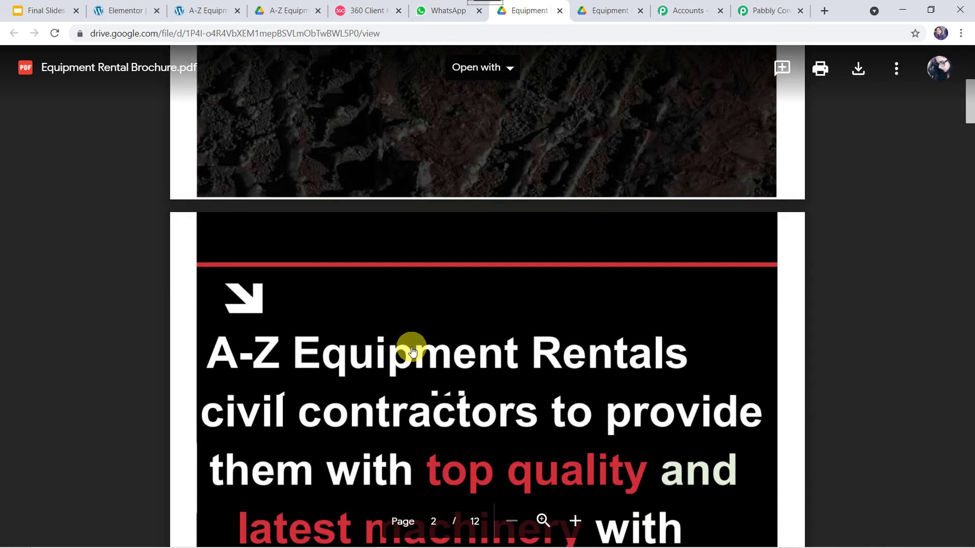
{"action": "scroll", "coordinate": [412, 350], "scroll_direction": "down", "scroll_amount": 9}
{"action": "scroll", "coordinate": [411, 351], "scroll_direction": "up", "scroll_amount": 16}
{"action": "scroll", "coordinate": [412, 351], "scroll_direction": "up", "scroll_amount": 10}
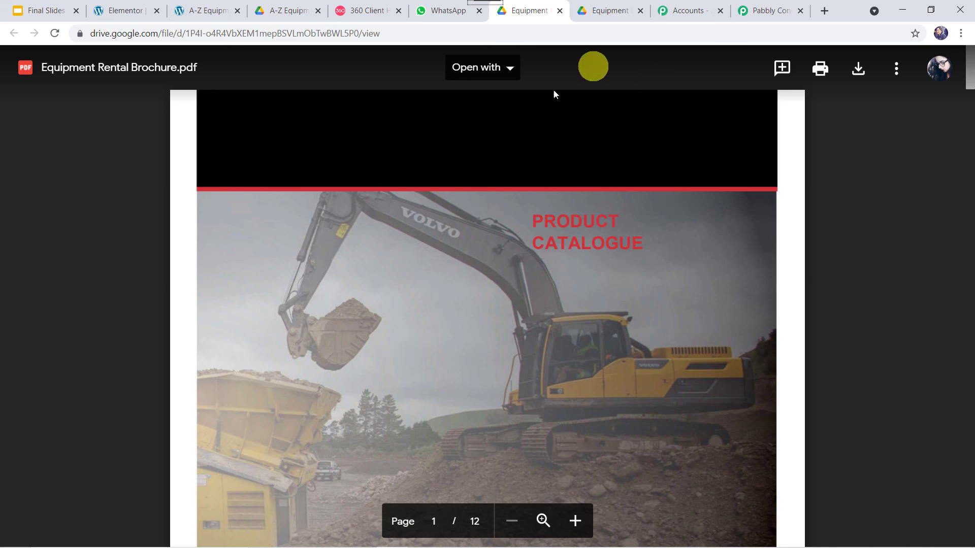
{"action": "left_click", "coordinate": [454, 13]}
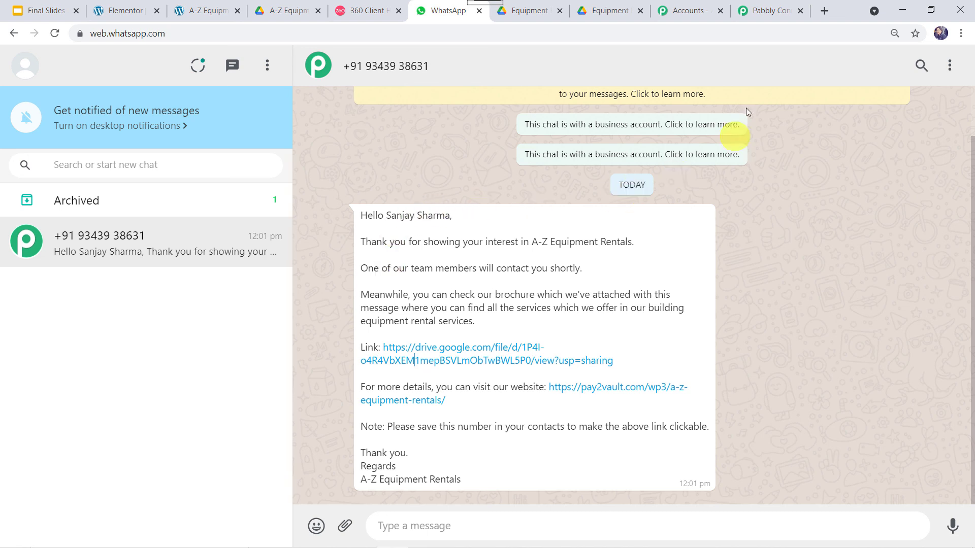
- Collapse the Elementor trigger and WhatsApp by 360Dialog Send Template Message step cards
{"action": "left_click", "coordinate": [769, 11]}
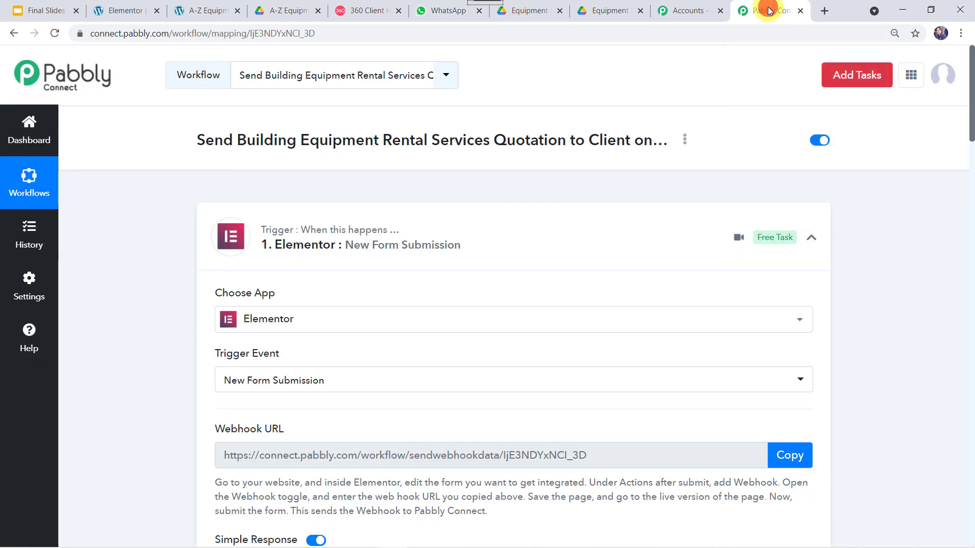
{"action": "left_click", "coordinate": [500, 223]}
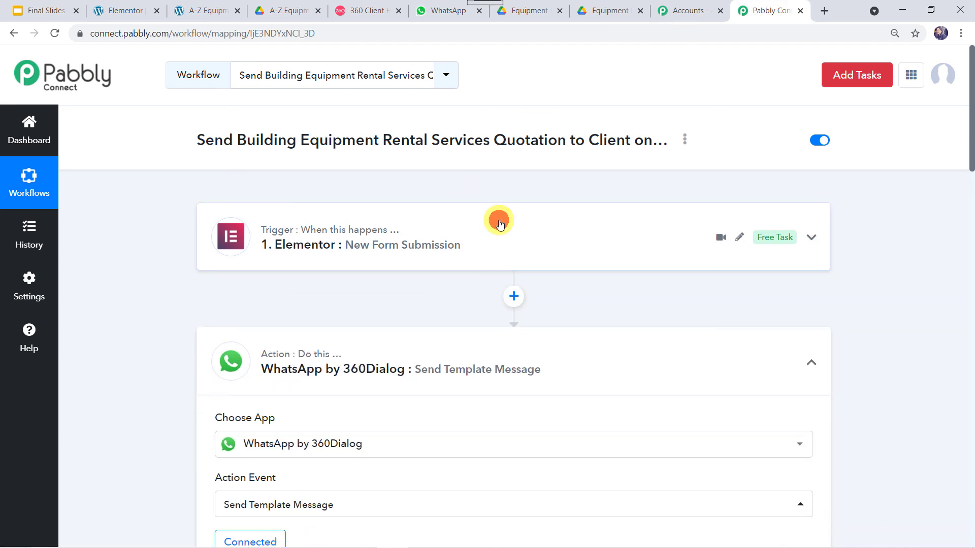
{"action": "left_click", "coordinate": [467, 349]}
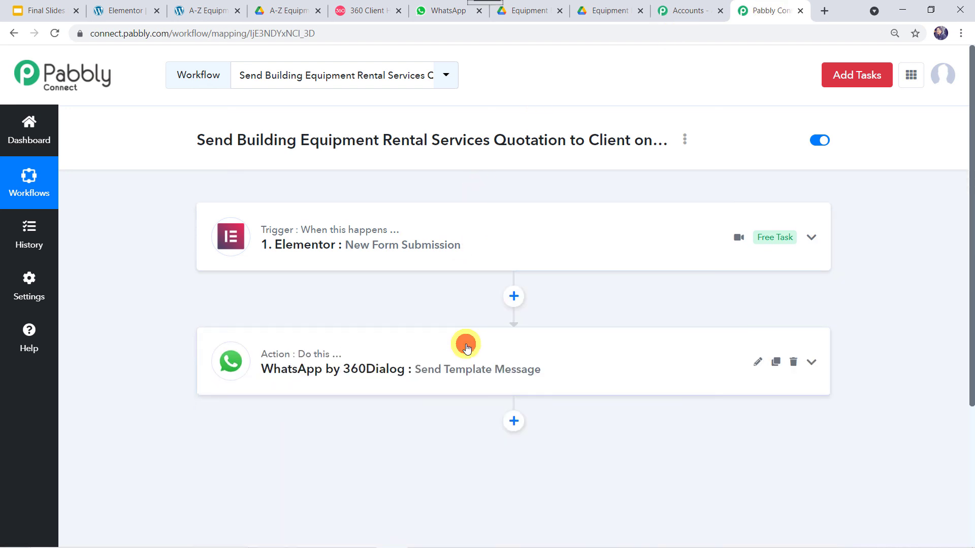